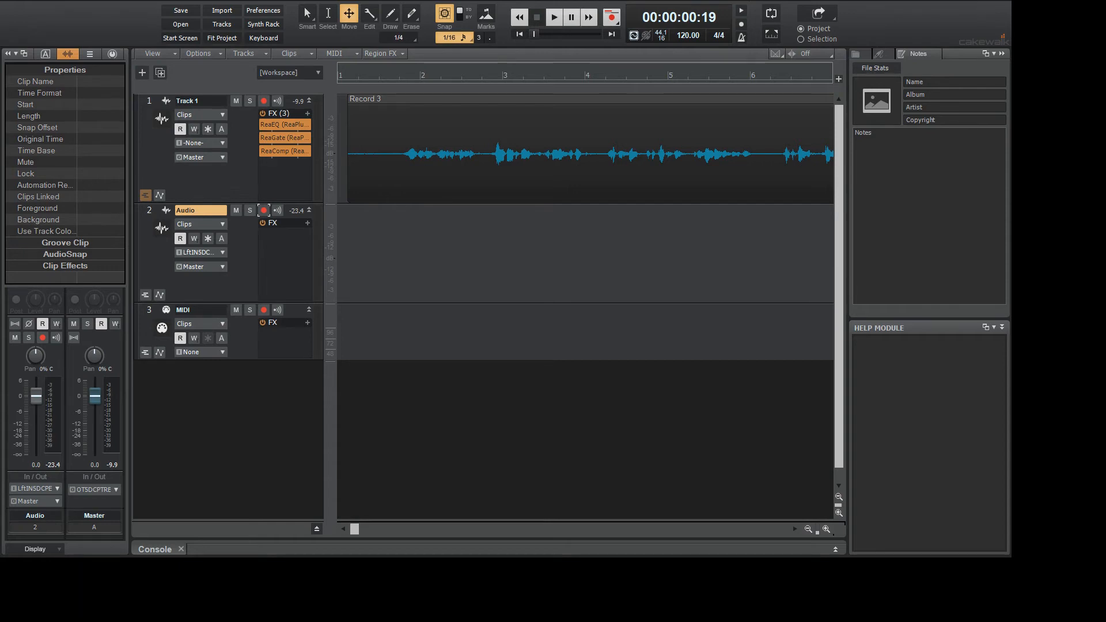
Set band 1 of Track 1's ReaEQ to High Pass at about 108.5 Hz with 1.87 oct bandwidth, and audition it.
{"action": "left_click", "coordinate": [296, 122]}
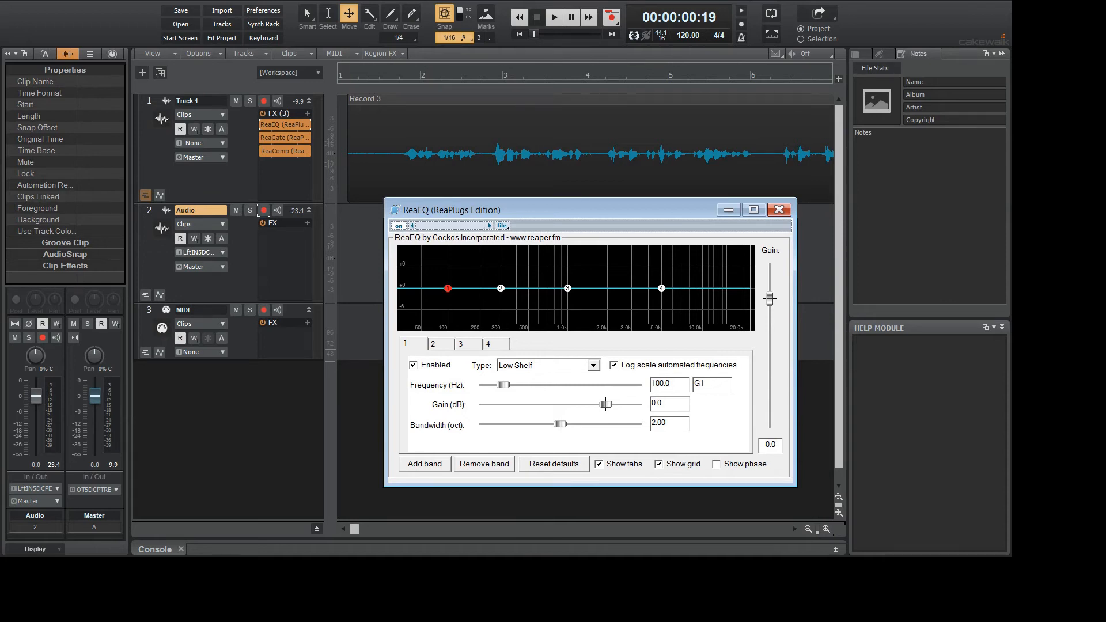
{"action": "left_click", "coordinate": [593, 365]}
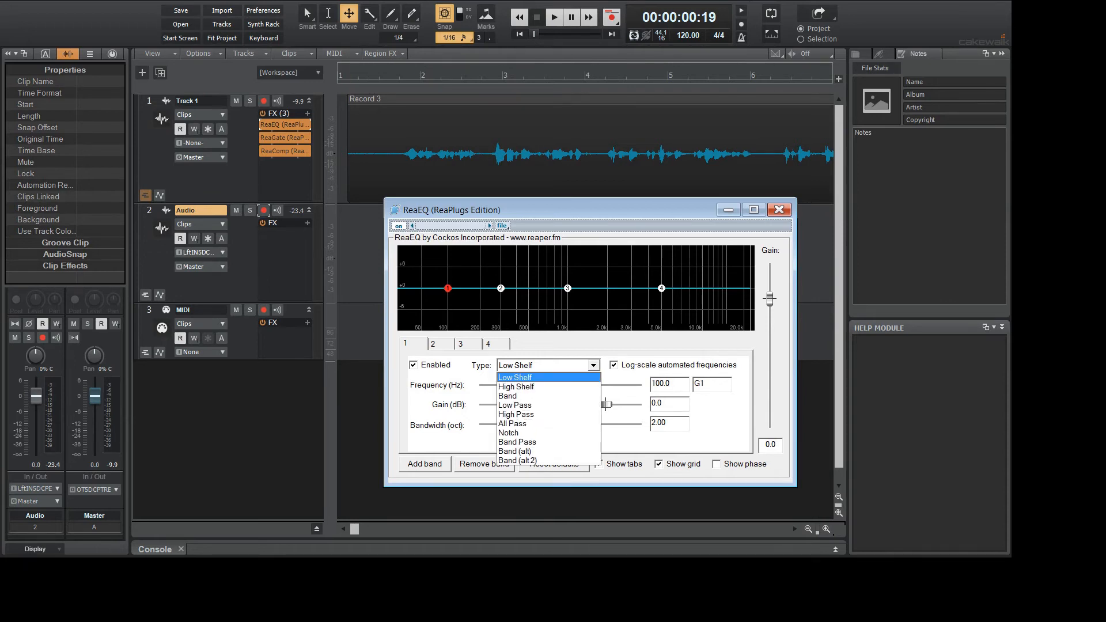
{"action": "left_click", "coordinate": [508, 415]}
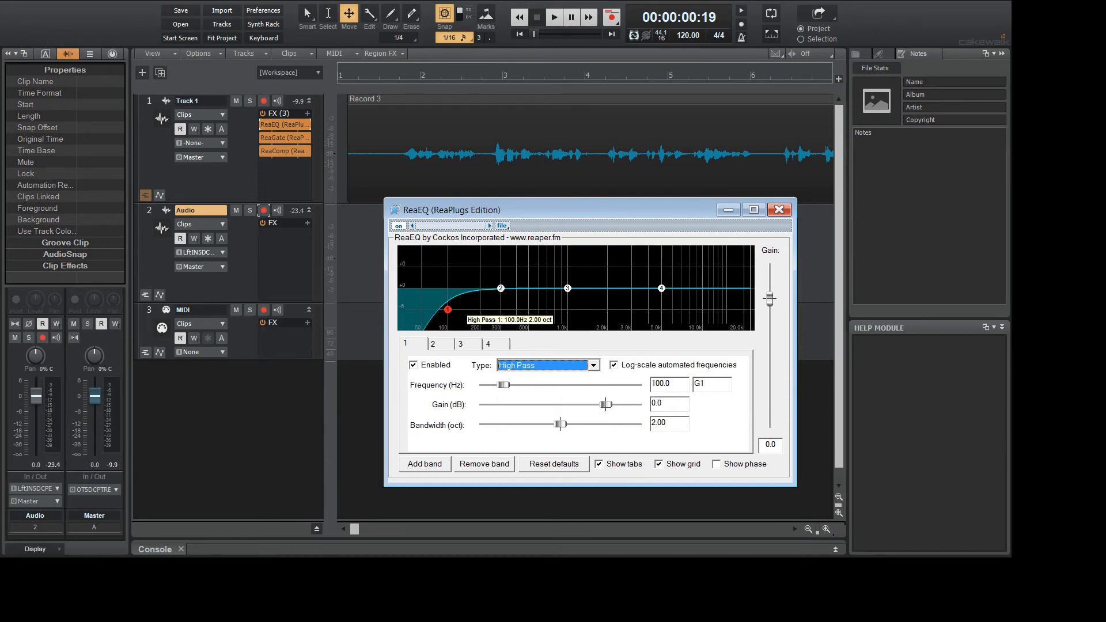
{"action": "left_click_drag", "start_coordinate": [448, 310], "coordinate": [451, 310]}
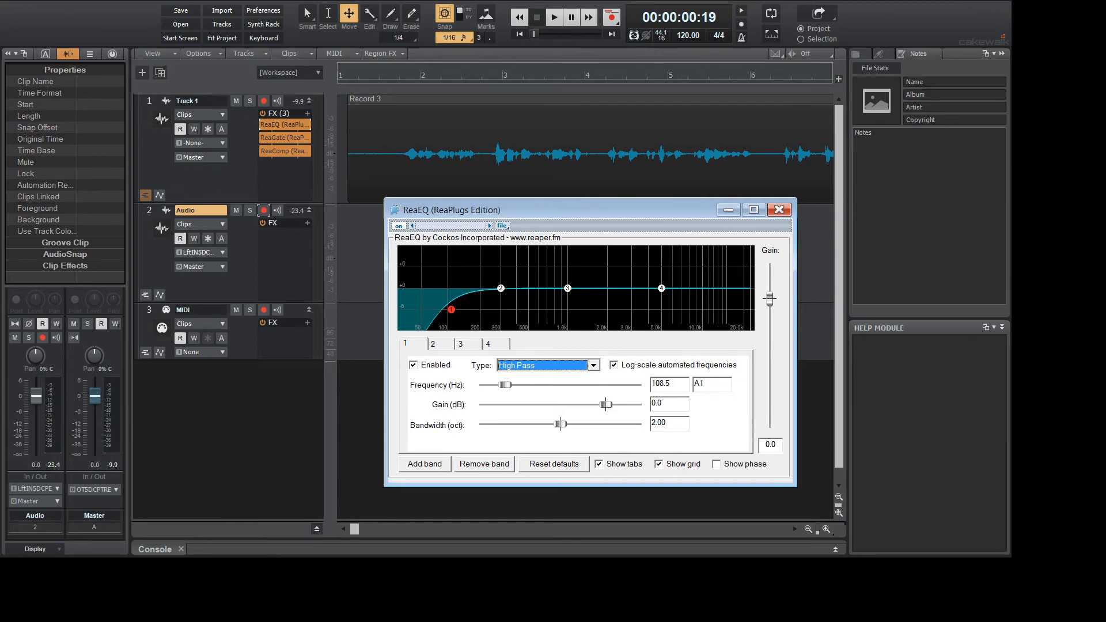
{"action": "left_click_drag", "start_coordinate": [560, 425], "coordinate": [554, 425]}
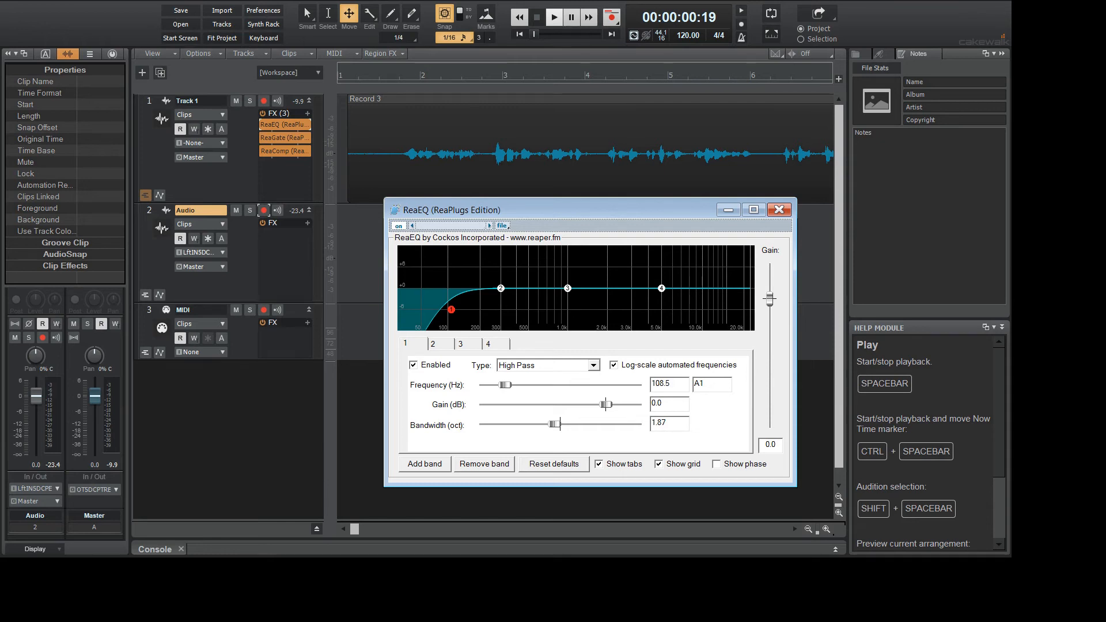
{"action": "left_click", "coordinate": [554, 17]}
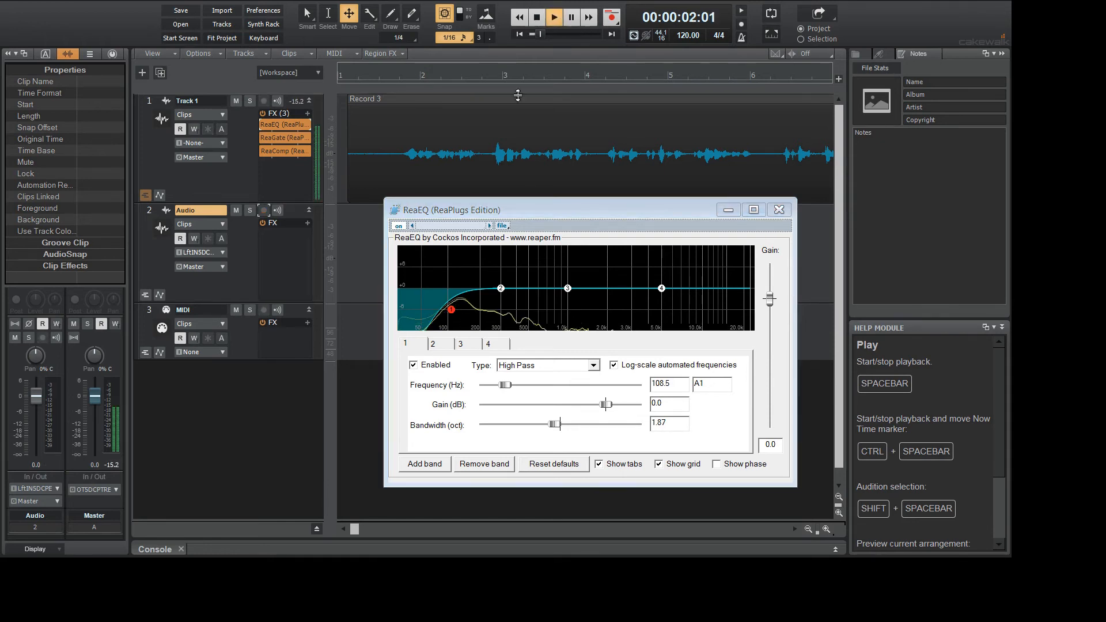
{"action": "left_click", "coordinate": [537, 17]}
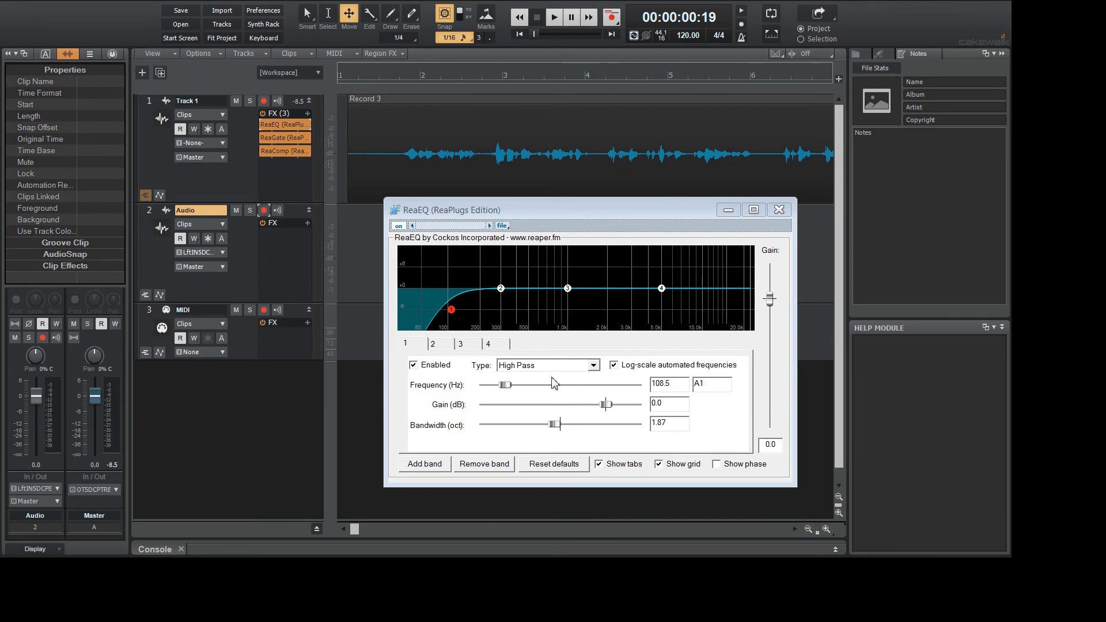
{"action": "left_click", "coordinate": [593, 365]}
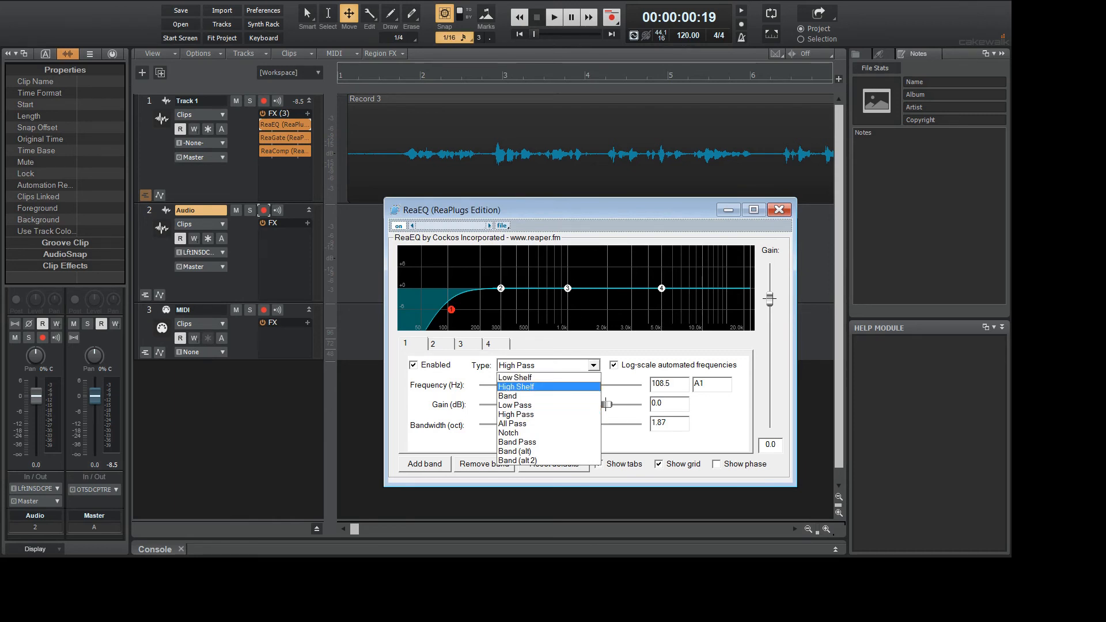
{"action": "left_click", "coordinate": [508, 396]}
{"action": "left_click", "coordinate": [593, 365]}
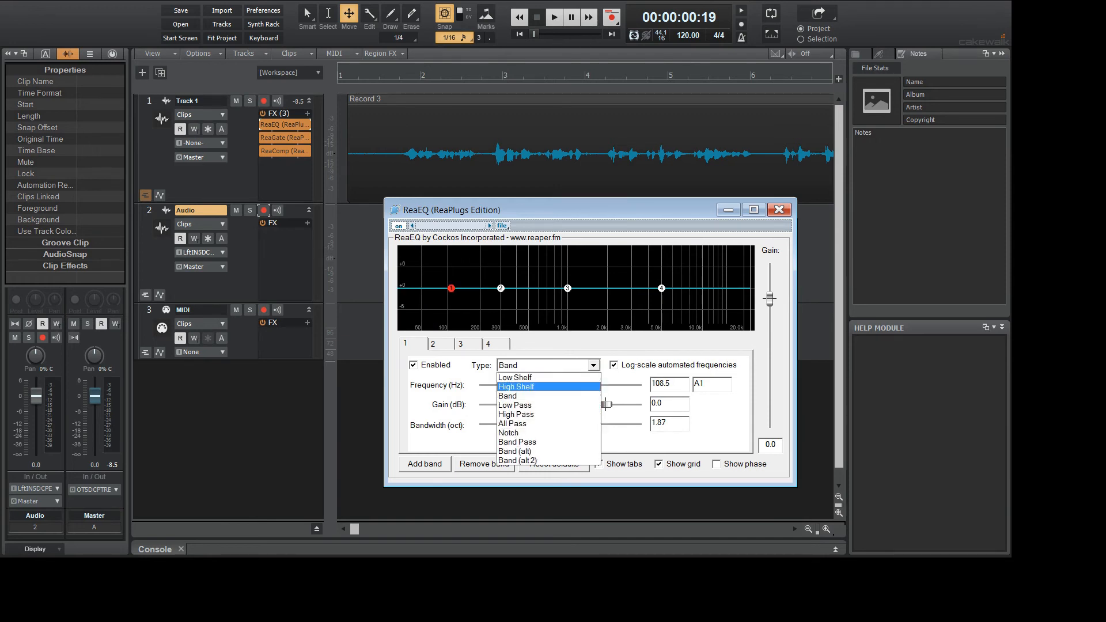
{"action": "left_click", "coordinate": [516, 415]}
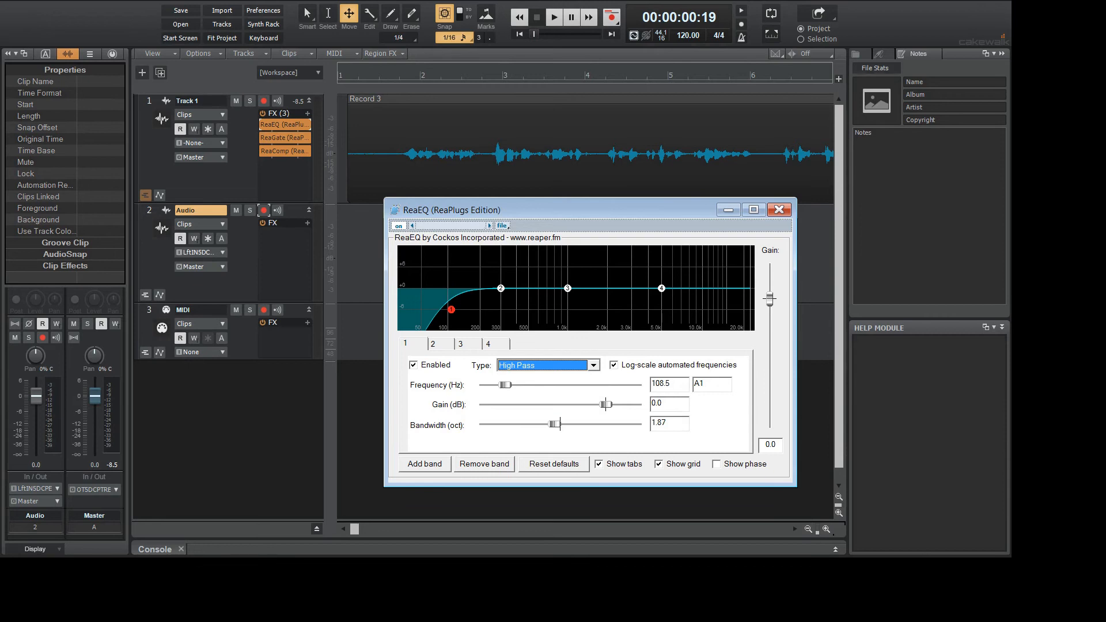
Shape band 2 into a narrow boost at about 251.4 Hz with 10.8 dB gain and 0.08 oct bandwidth.
{"action": "left_click", "coordinate": [501, 288]}
{"action": "left_click_drag", "start_coordinate": [561, 424], "coordinate": [542, 423]}
{"action": "left_click_drag", "start_coordinate": [501, 288], "coordinate": [503, 278]}
{"action": "left_click_drag", "start_coordinate": [542, 424], "coordinate": [503, 424]}
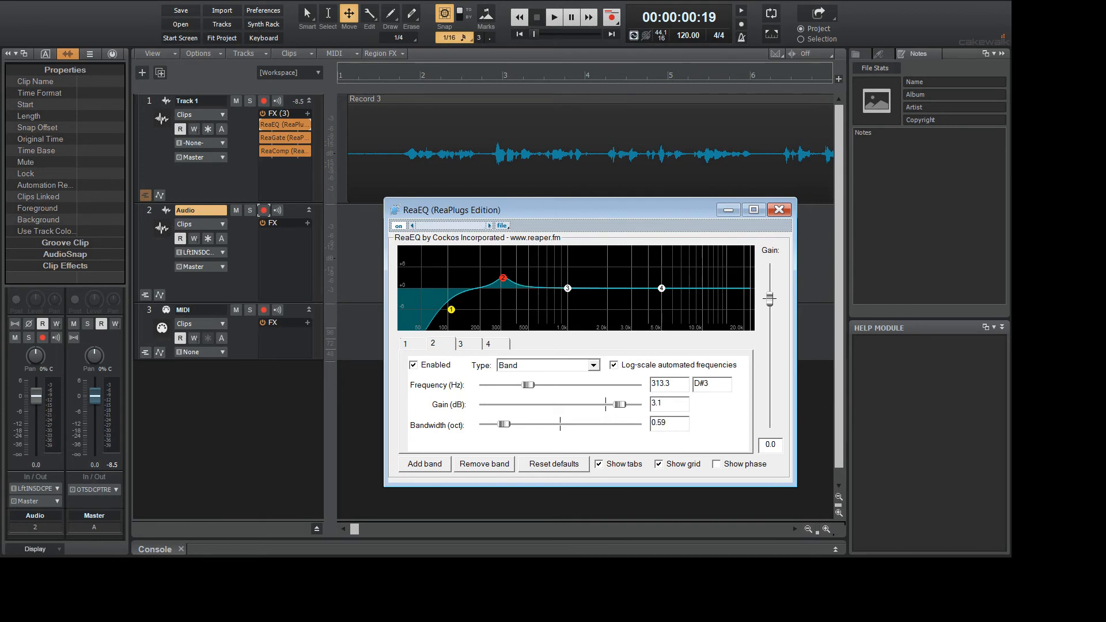
{"action": "left_click_drag", "start_coordinate": [620, 405], "coordinate": [628, 404]}
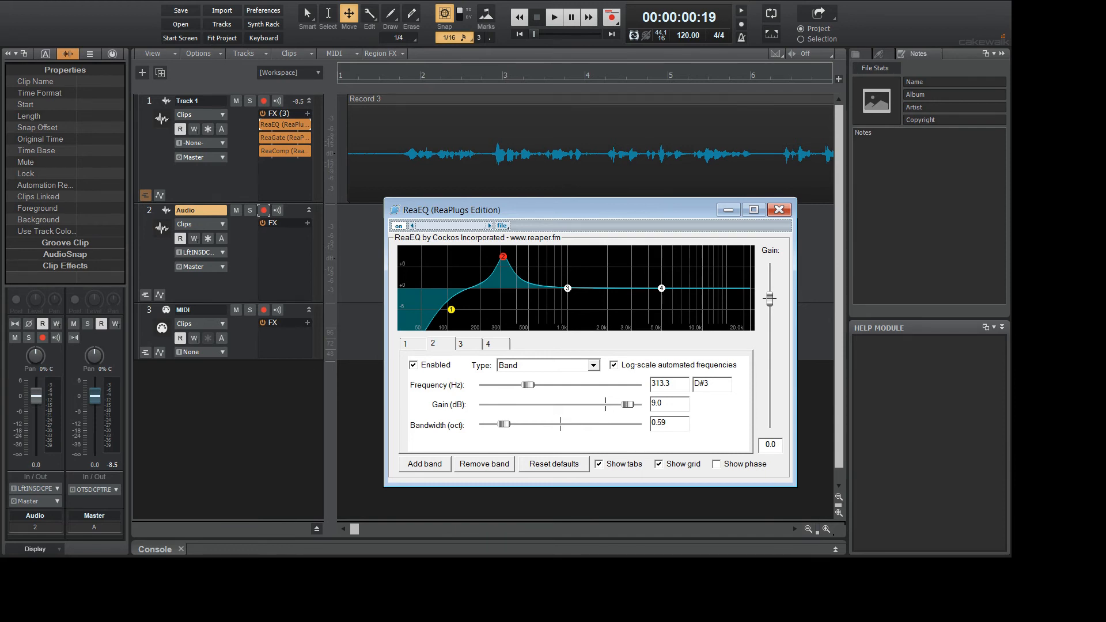
{"action": "mouse_move", "coordinate": [503, 256]}
{"action": "left_mouse_down"}
{"action": "mouse_move", "coordinate": [491, 263]}
{"action": "mouse_move", "coordinate": [491, 250]}
{"action": "left_mouse_up"}
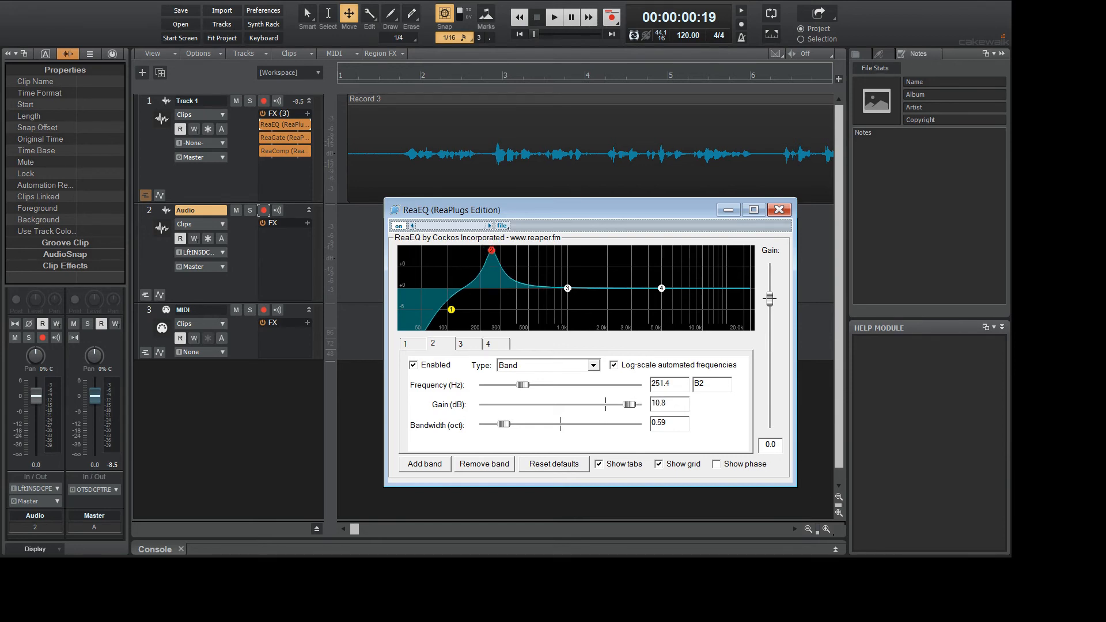
{"action": "left_click_drag", "start_coordinate": [504, 424], "coordinate": [484, 424]}
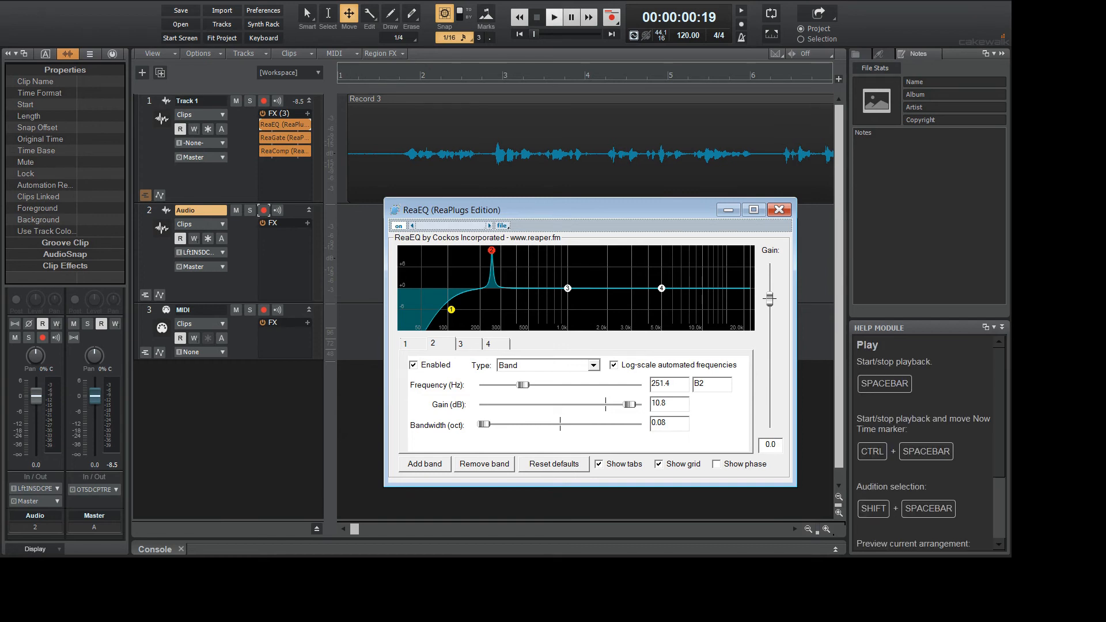
Sweep the band 2 boost to about 188.5 Hz and 13.3 dB during playback, and stop the playback.
{"action": "left_click", "coordinate": [554, 16]}
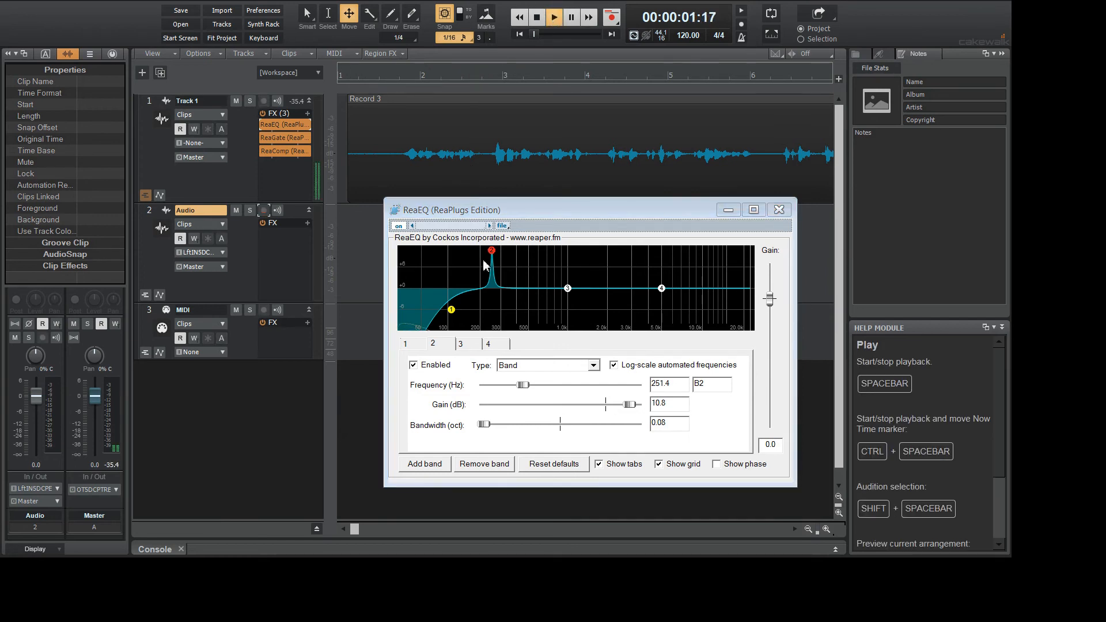
{"action": "mouse_move", "coordinate": [492, 257]}
{"action": "left_mouse_down"}
{"action": "mouse_move", "coordinate": [469, 248]}
{"action": "mouse_move", "coordinate": [499, 246]}
{"action": "mouse_move", "coordinate": [478, 246]}
{"action": "left_mouse_up"}
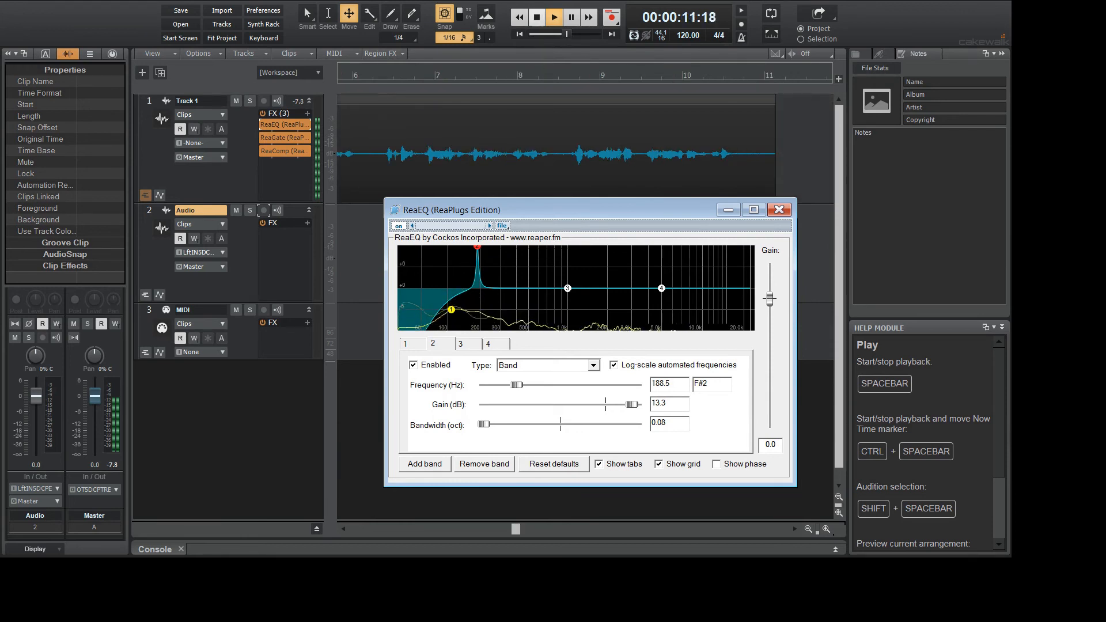
{"action": "left_click", "coordinate": [536, 23]}
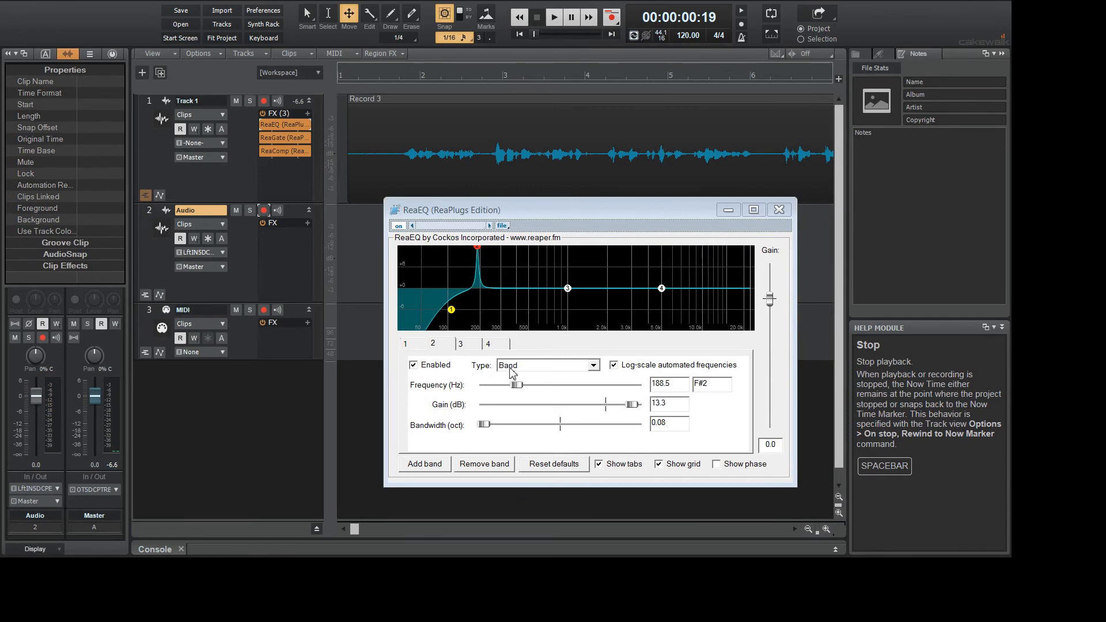
Turn band 2 into a wider cut with about -2.7 dB gain and 1.16 oct bandwidth.
{"action": "left_click_drag", "start_coordinate": [633, 411], "coordinate": [596, 406]}
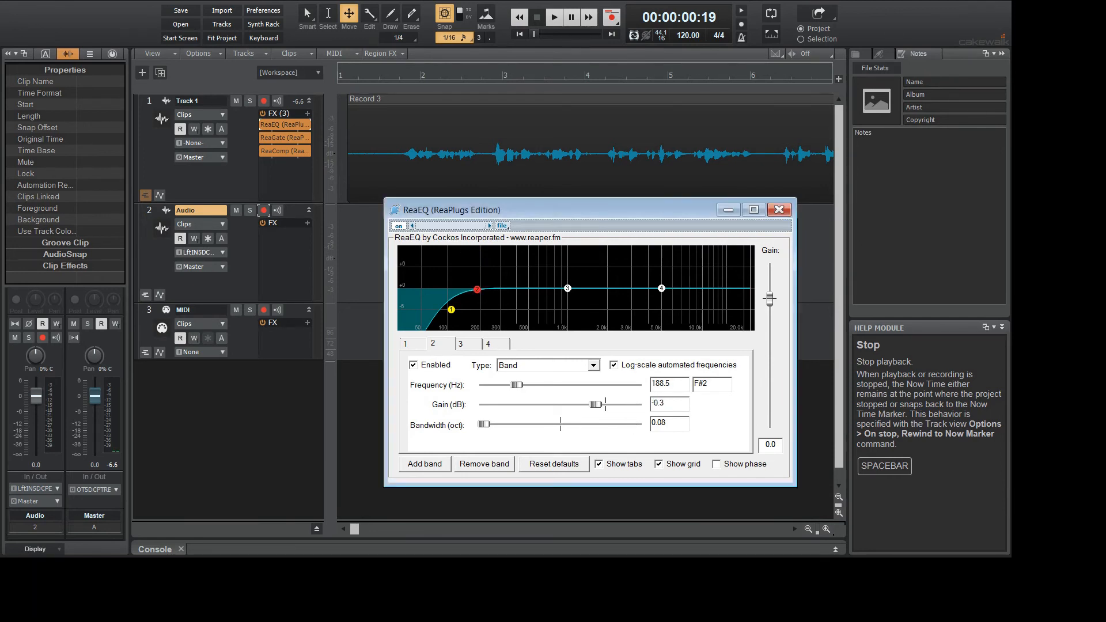
{"action": "left_click_drag", "start_coordinate": [484, 425], "coordinate": [557, 425]}
{"action": "left_click_drag", "start_coordinate": [557, 424], "coordinate": [525, 424]}
{"action": "left_click_drag", "start_coordinate": [596, 405], "coordinate": [579, 405]}
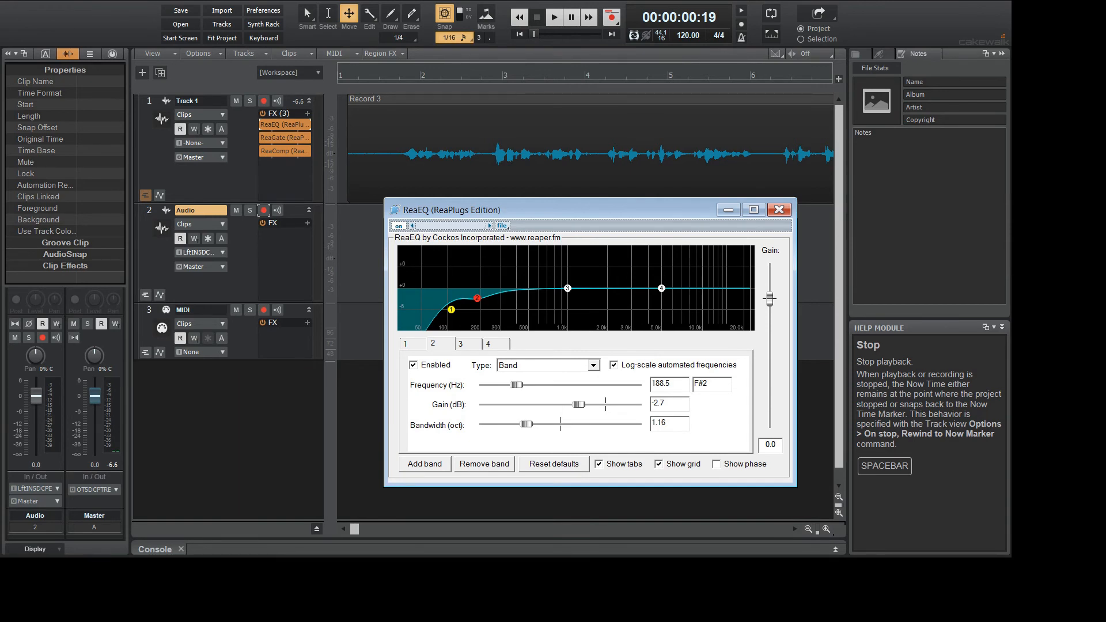
Turn band 2 back into a narrow boost with 24.0 dB gain and 0.08 oct bandwidth.
{"action": "left_click_drag", "start_coordinate": [526, 425], "coordinate": [481, 425]}
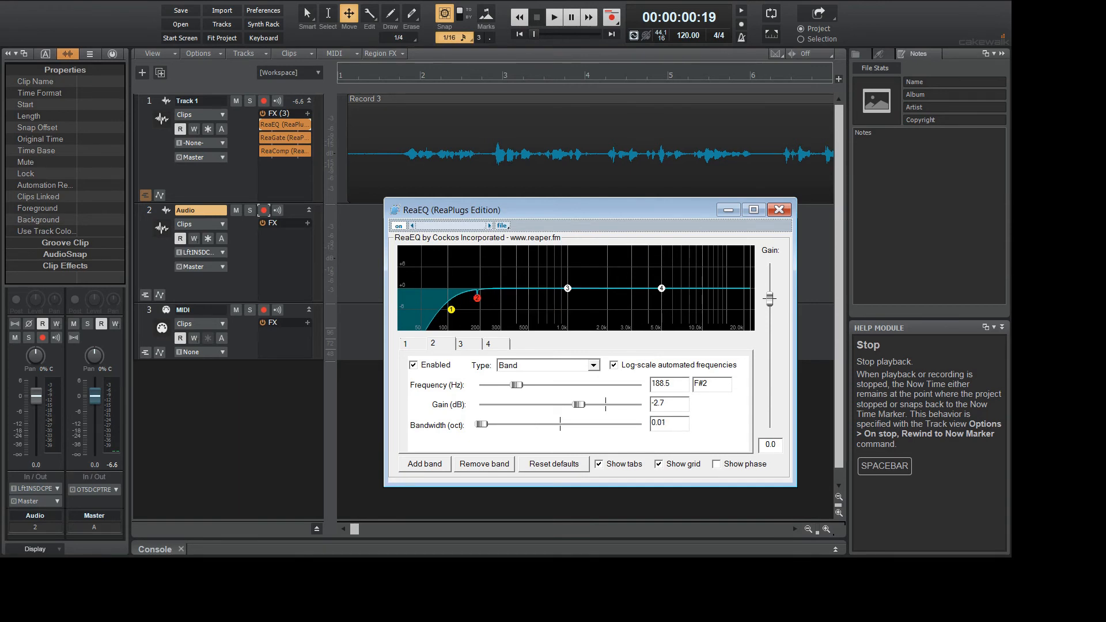
{"action": "left_click_drag", "start_coordinate": [579, 405], "coordinate": [639, 405]}
{"action": "left_click_drag", "start_coordinate": [481, 425], "coordinate": [484, 424]}
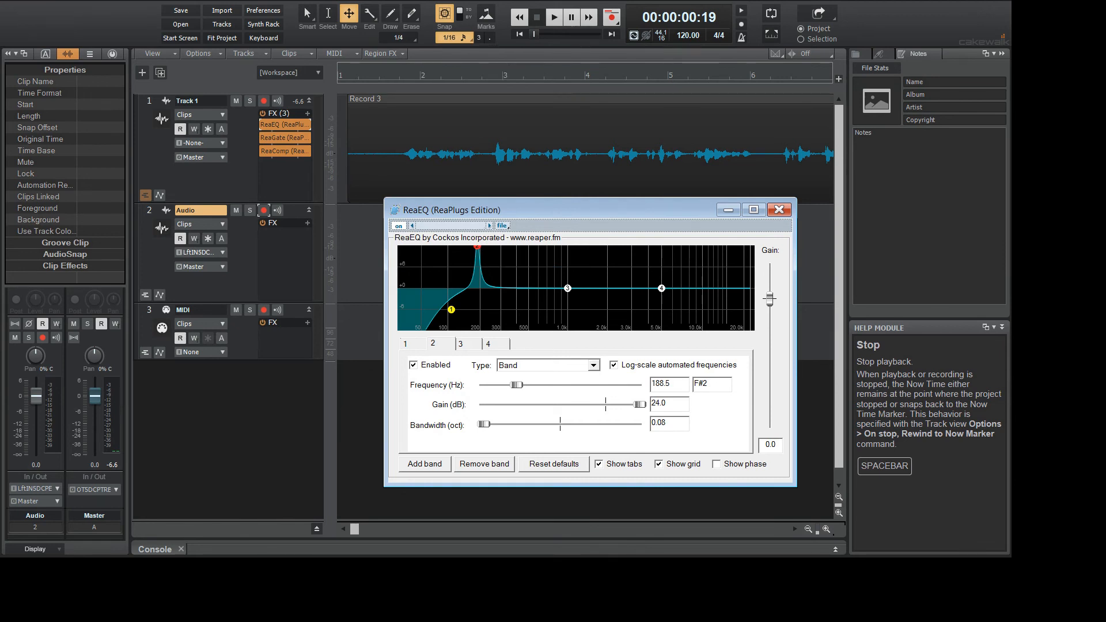
Sweep the band 2 boost to about 265.3 Hz and 20.4 dB while Track 1 plays, and stop the playback.
{"action": "left_click", "coordinate": [555, 18]}
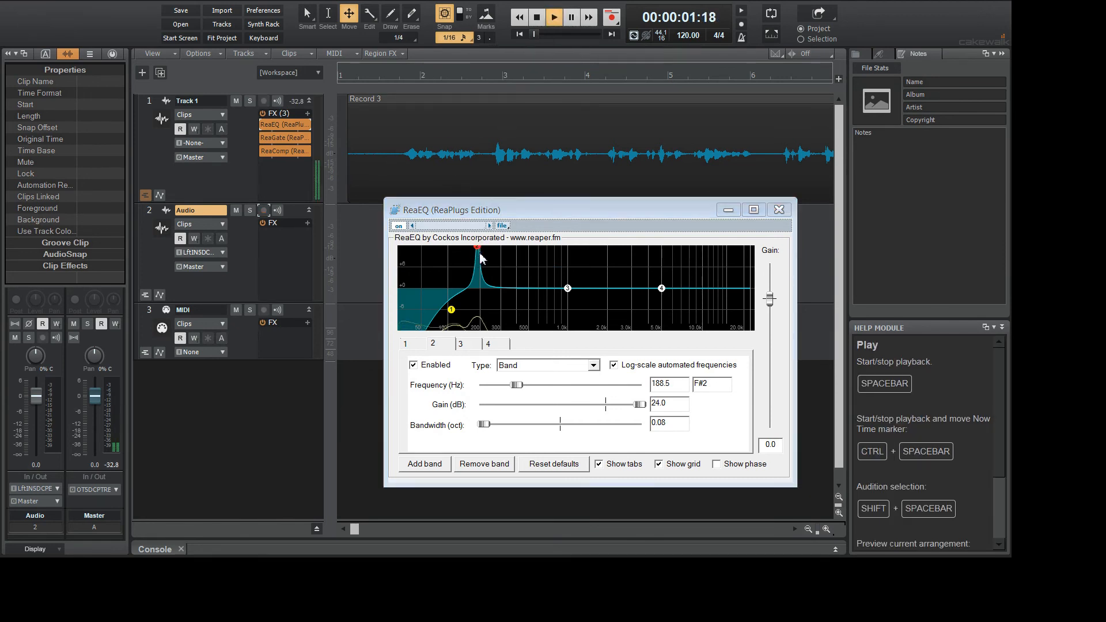
{"action": "mouse_move", "coordinate": [477, 247]}
{"action": "left_mouse_down"}
{"action": "mouse_move", "coordinate": [505, 247]}
{"action": "mouse_move", "coordinate": [494, 247]}
{"action": "left_mouse_up"}
{"action": "key", "text": "space"}
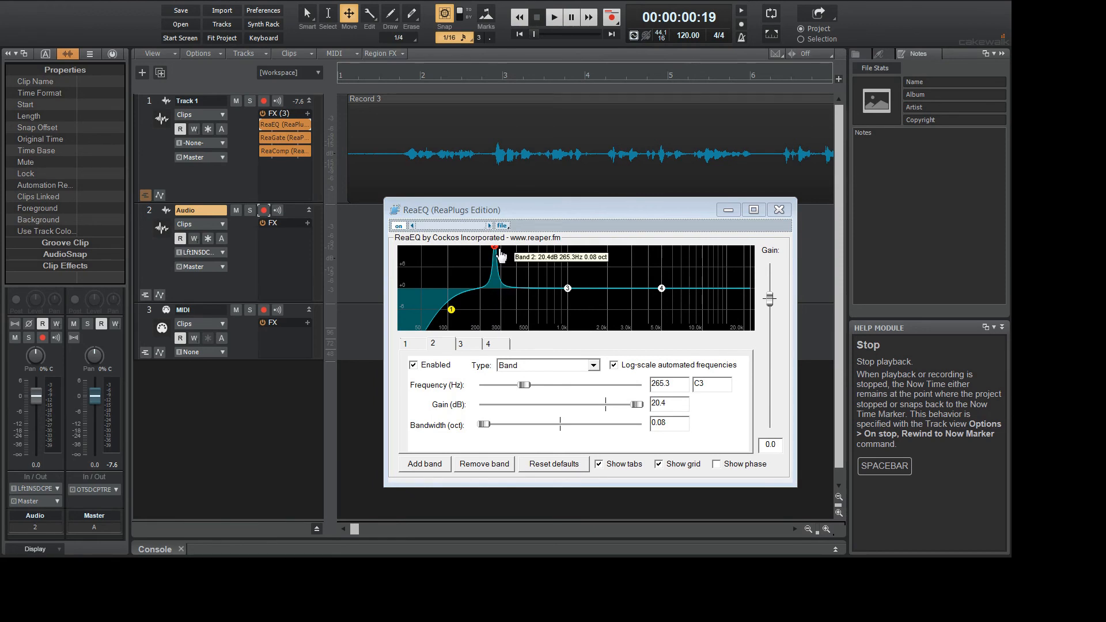
Change band 2 to a gentle cut with about -3.5 dB gain and 1.10 oct bandwidth.
{"action": "left_click", "coordinate": [638, 406]}
{"action": "left_click_drag", "start_coordinate": [639, 406], "coordinate": [586, 405]}
{"action": "left_click_drag", "start_coordinate": [484, 425], "coordinate": [524, 424]}
{"action": "left_click_drag", "start_coordinate": [585, 405], "coordinate": [575, 405]}
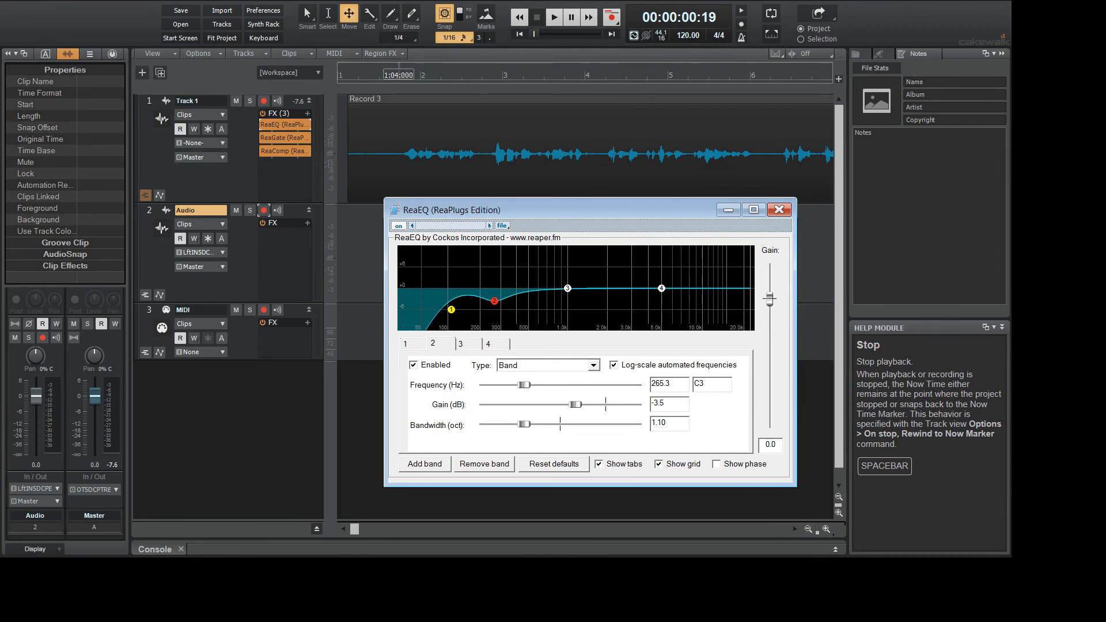
Compare the sound with band 2 disabled and enabled during playback, leave it enabled, and stop the playback.
{"action": "left_click", "coordinate": [554, 17]}
{"action": "left_click", "coordinate": [415, 366]}
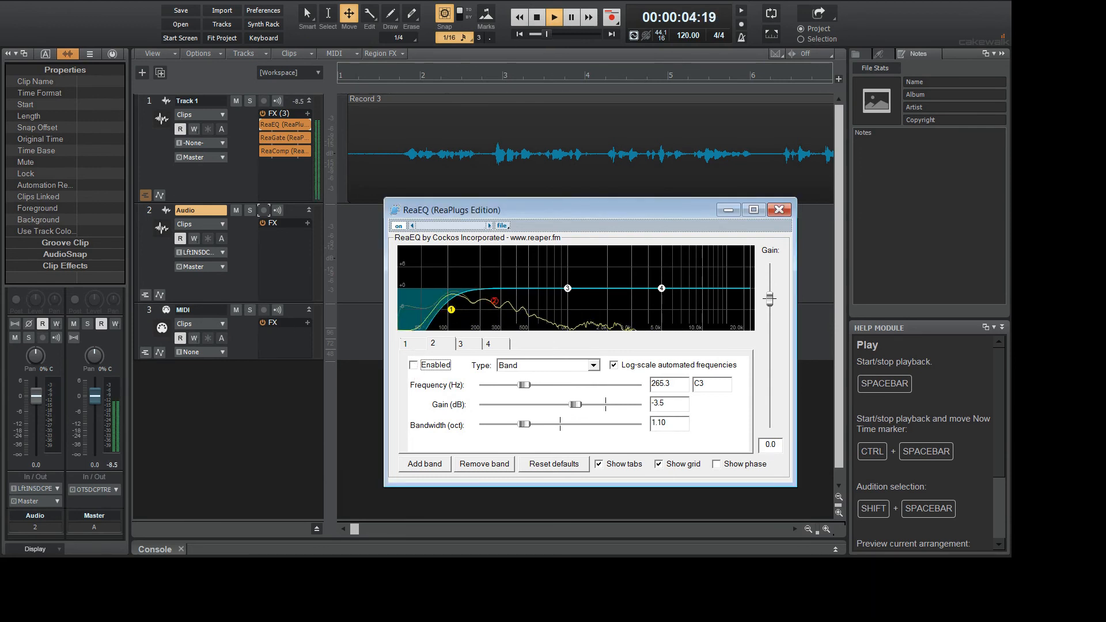
{"action": "left_click", "coordinate": [413, 365]}
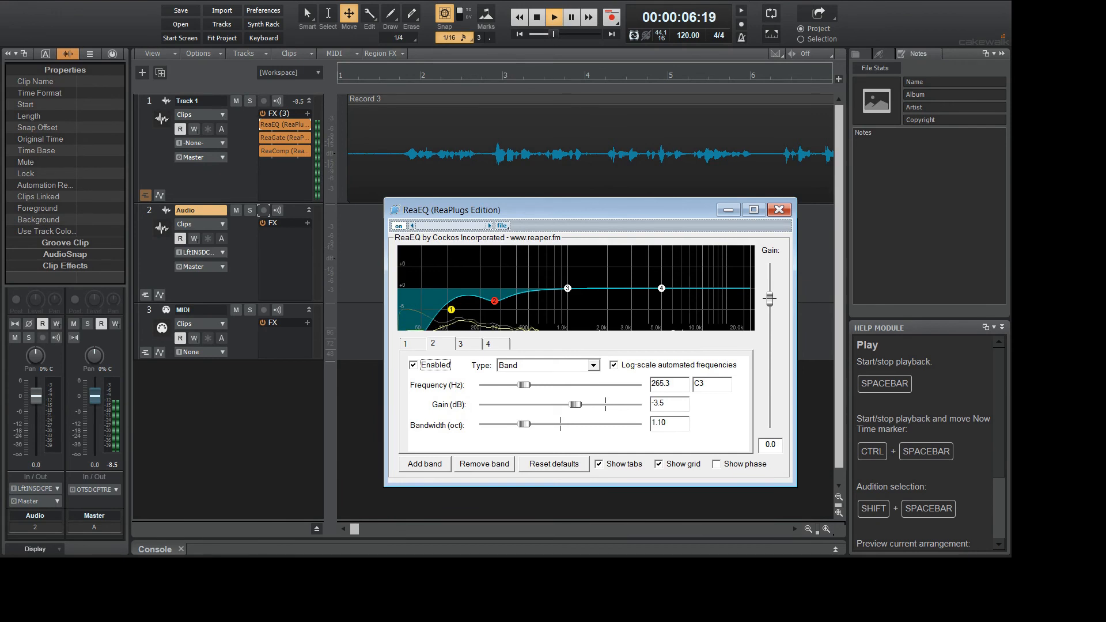
{"action": "left_click", "coordinate": [413, 365]}
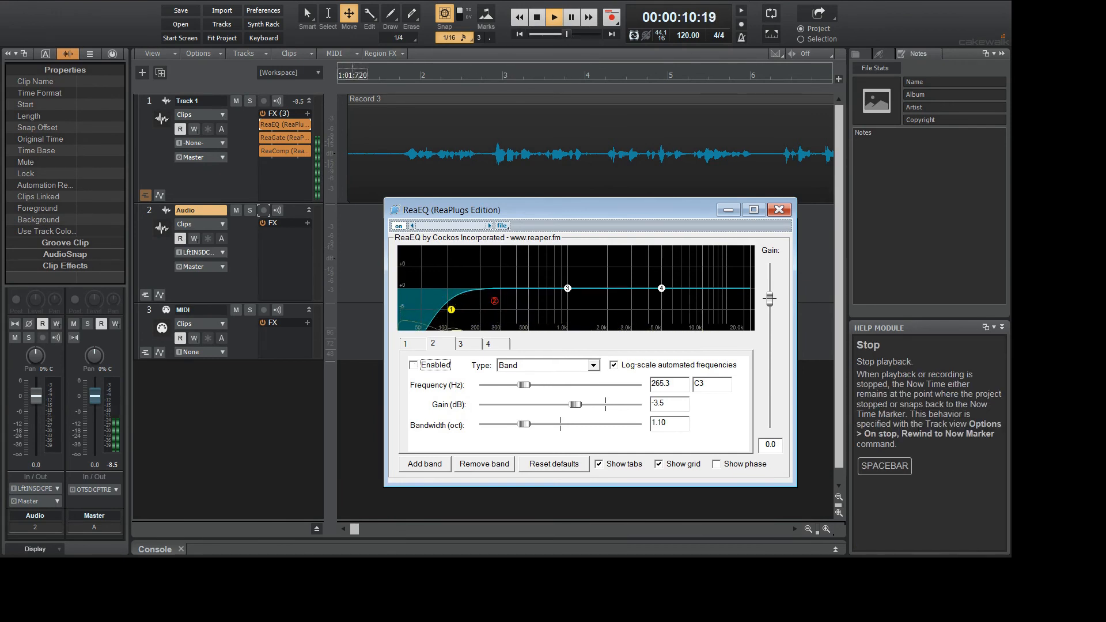
{"action": "left_click", "coordinate": [413, 365]}
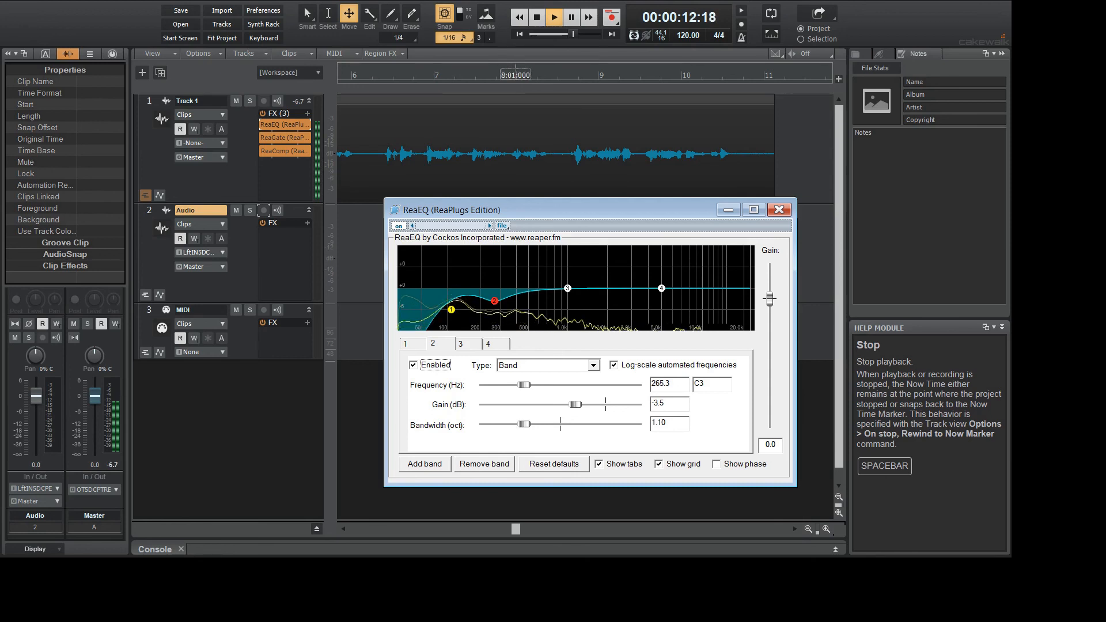
{"action": "left_click", "coordinate": [536, 17]}
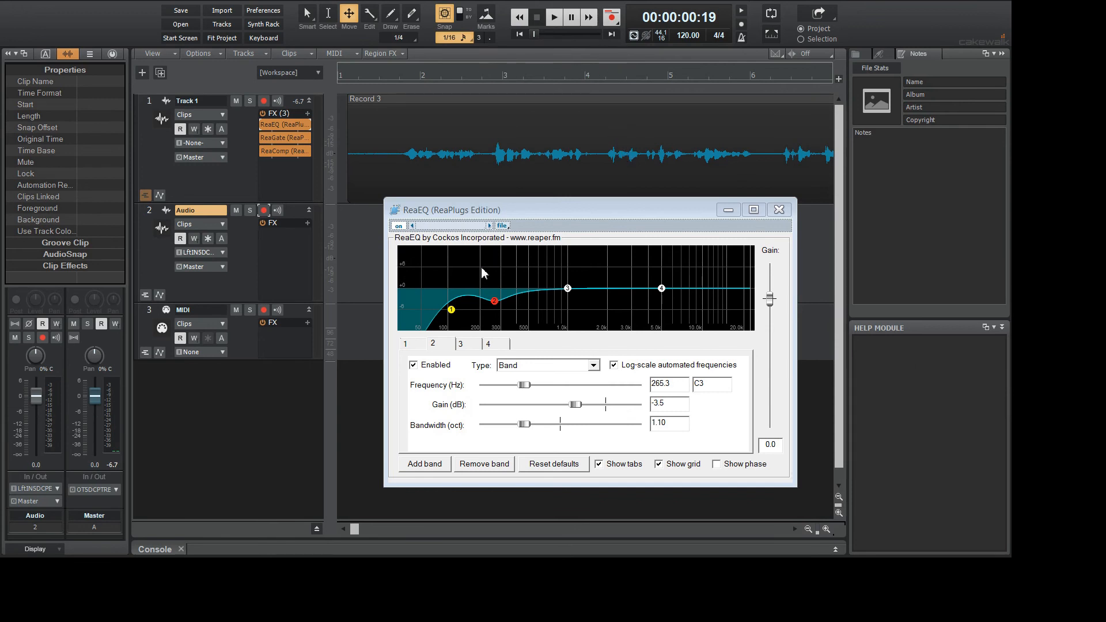
Move band 2 to about 1197.1 Hz as a narrow boost with 20.3 dB gain and 0.18 oct bandwidth.
{"action": "left_click", "coordinate": [498, 300]}
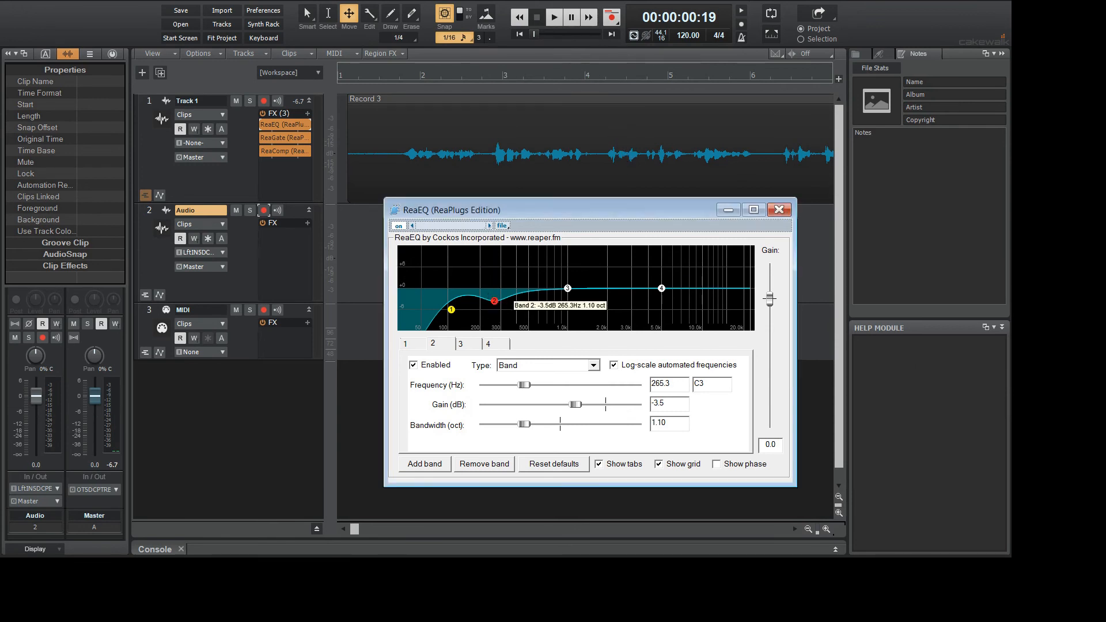
{"action": "left_click_drag", "start_coordinate": [495, 301], "coordinate": [581, 270]}
{"action": "scroll", "coordinate": [581, 271], "scroll_direction": "up", "scroll_amount": 5}
{"action": "scroll", "coordinate": [582, 270], "scroll_direction": "down", "scroll_amount": 10}
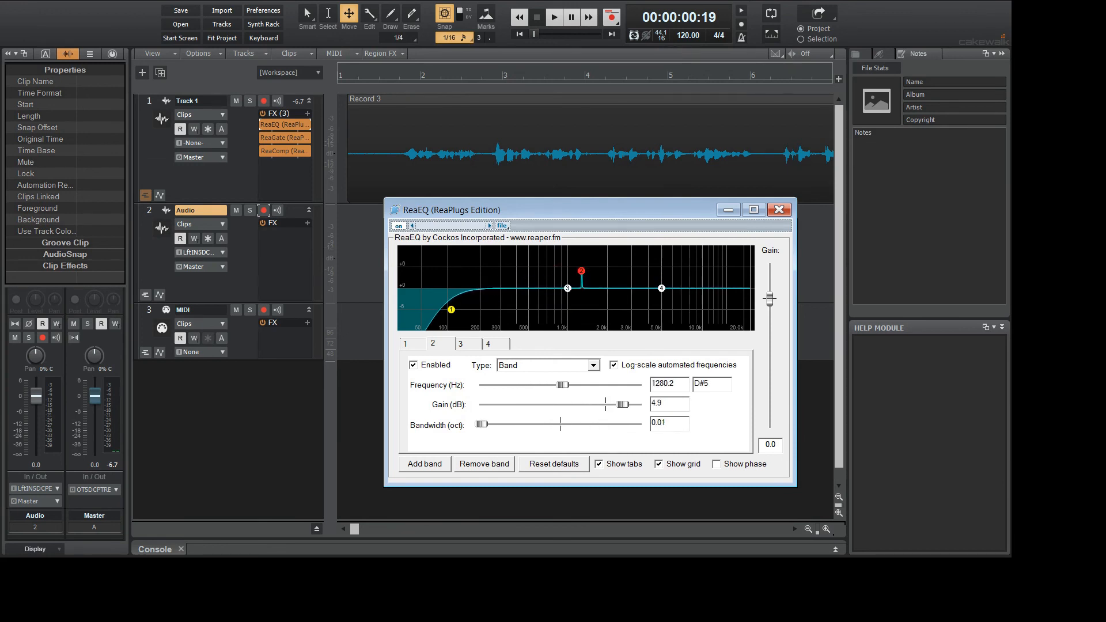
{"action": "scroll", "coordinate": [581, 271], "scroll_direction": "up", "scroll_amount": 3}
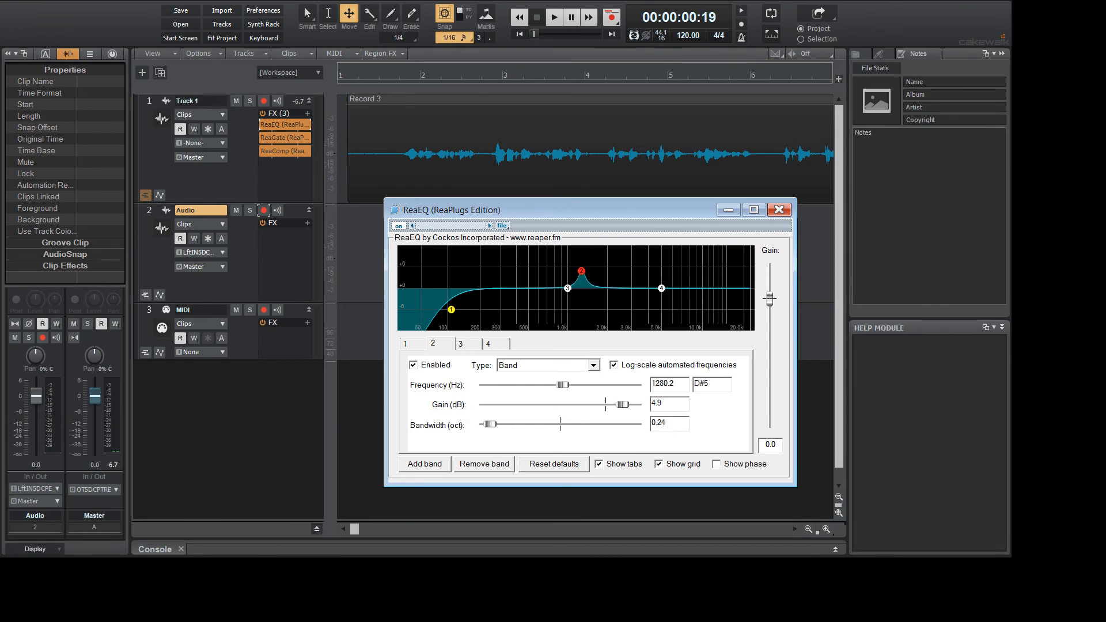
{"action": "left_click_drag", "start_coordinate": [582, 270], "coordinate": [581, 246]}
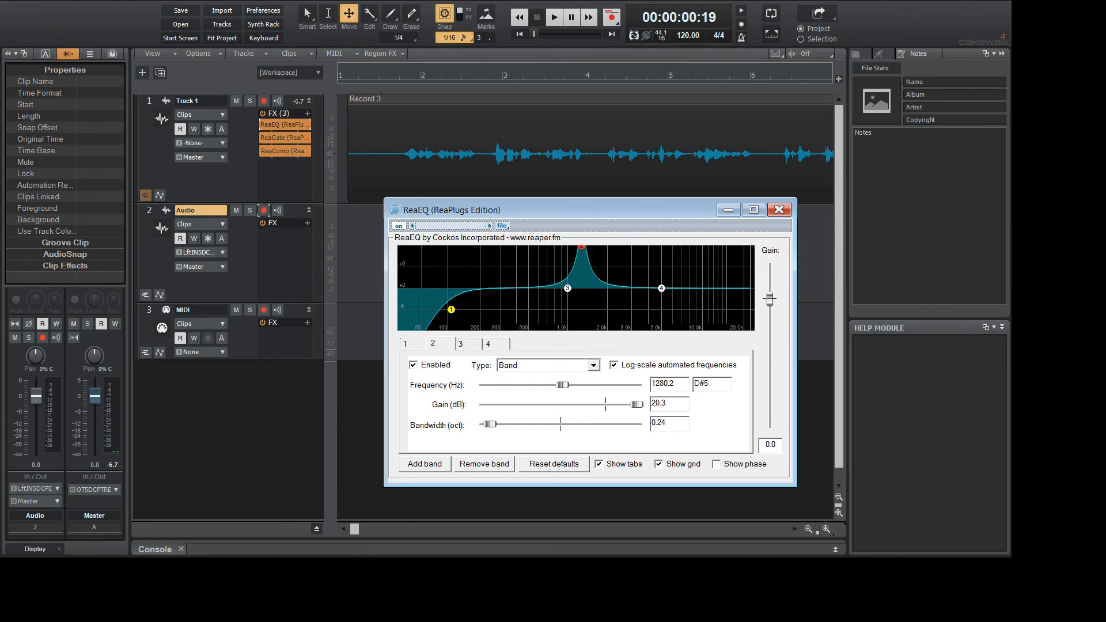
{"action": "mouse_move", "coordinate": [581, 246]}
{"action": "left_mouse_down"}
{"action": "mouse_move", "coordinate": [542, 246]}
{"action": "mouse_move", "coordinate": [624, 247]}
{"action": "mouse_move", "coordinate": [562, 246]}
{"action": "mouse_move", "coordinate": [578, 246]}
{"action": "left_mouse_up"}
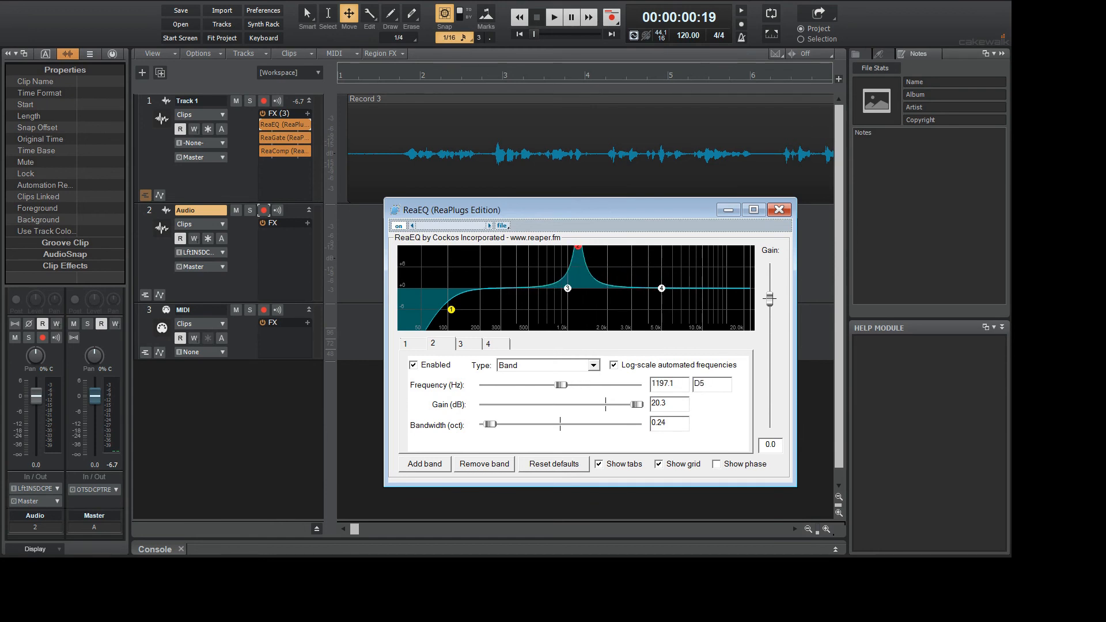
{"action": "scroll", "coordinate": [578, 247], "scroll_direction": "down", "scroll_amount": 2}
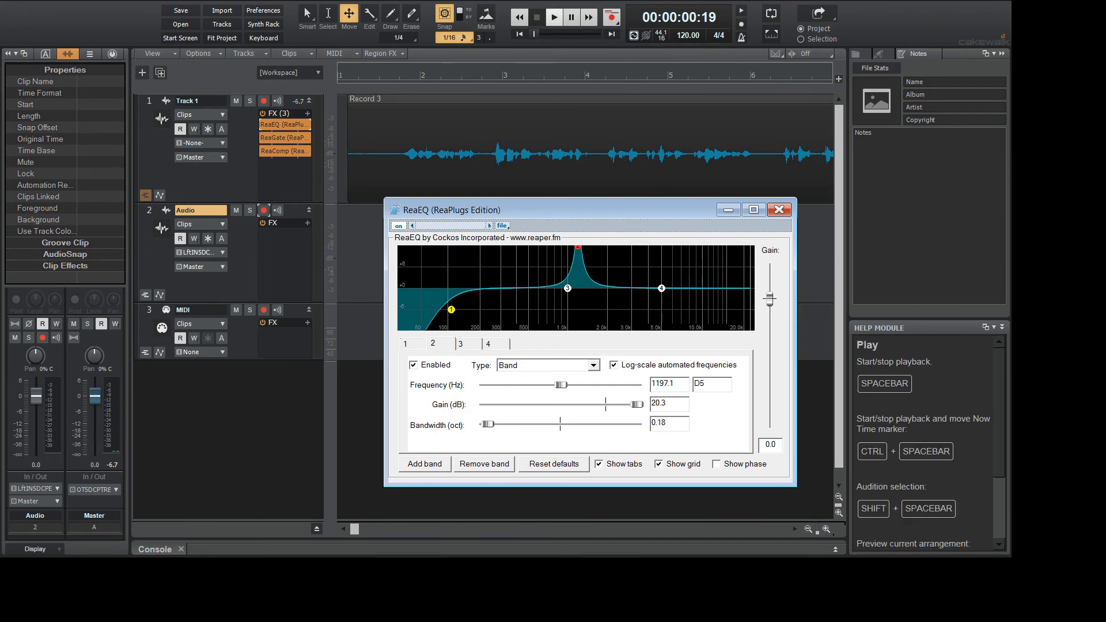
Sweep the narrow band 2 boost up to about 2672.7 Hz while Track 1 plays, and stop the playback.
{"action": "left_click", "coordinate": [554, 17]}
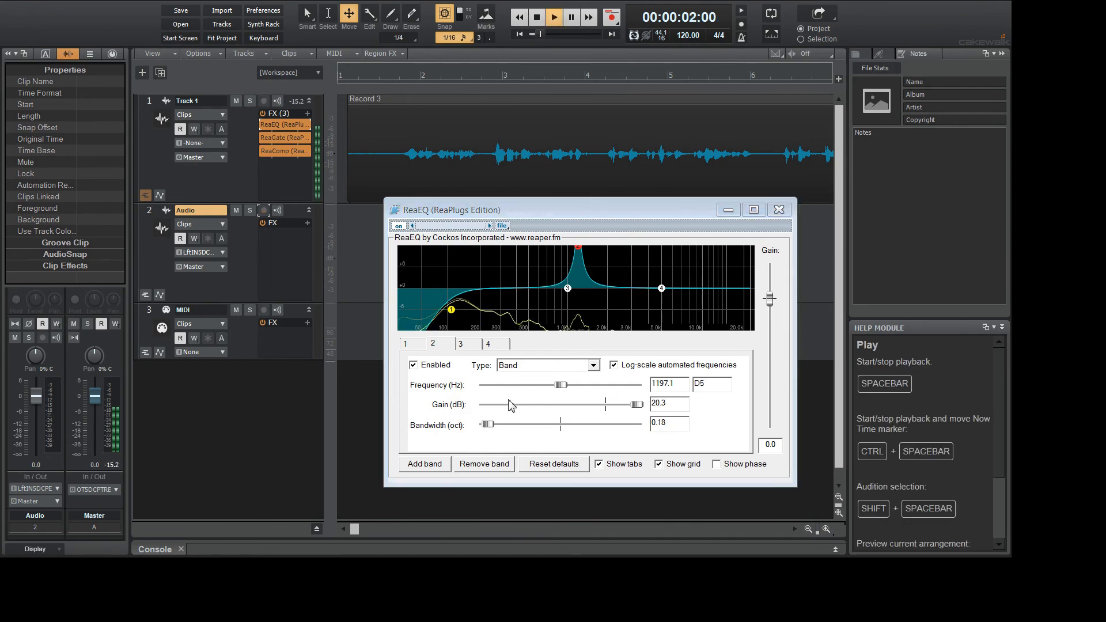
{"action": "left_click_drag", "start_coordinate": [578, 247], "coordinate": [624, 247]}
{"action": "key", "text": "space"}
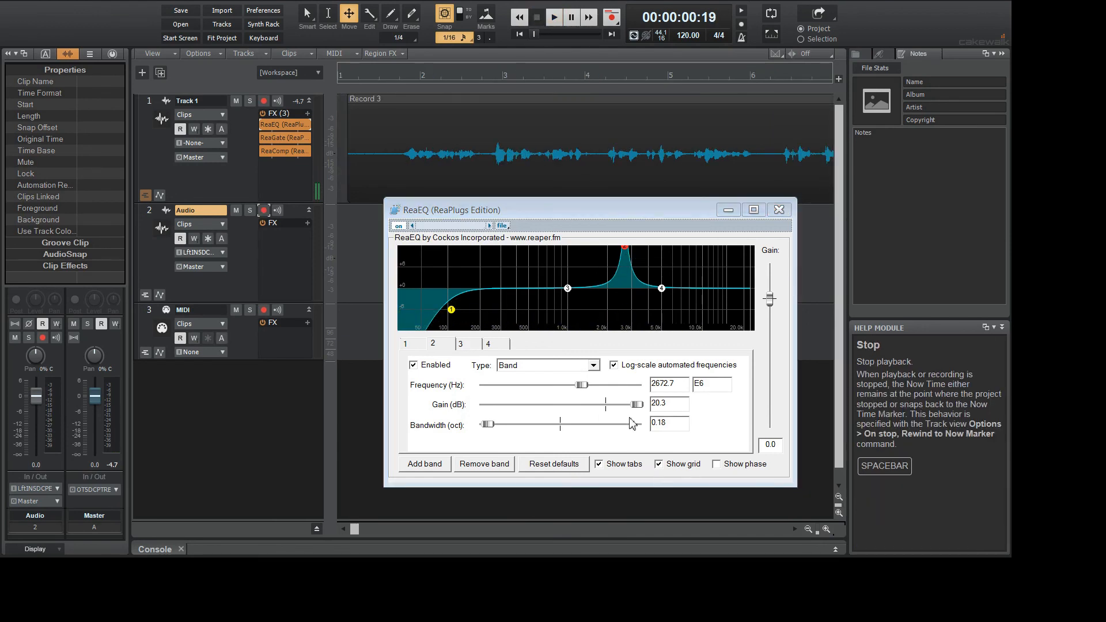
Turn band 2 into a narrow cut with about -2.4 dB gain and 0.27 oct bandwidth, auditioning it during playback, and stop.
{"action": "left_click_drag", "start_coordinate": [637, 405], "coordinate": [580, 405]}
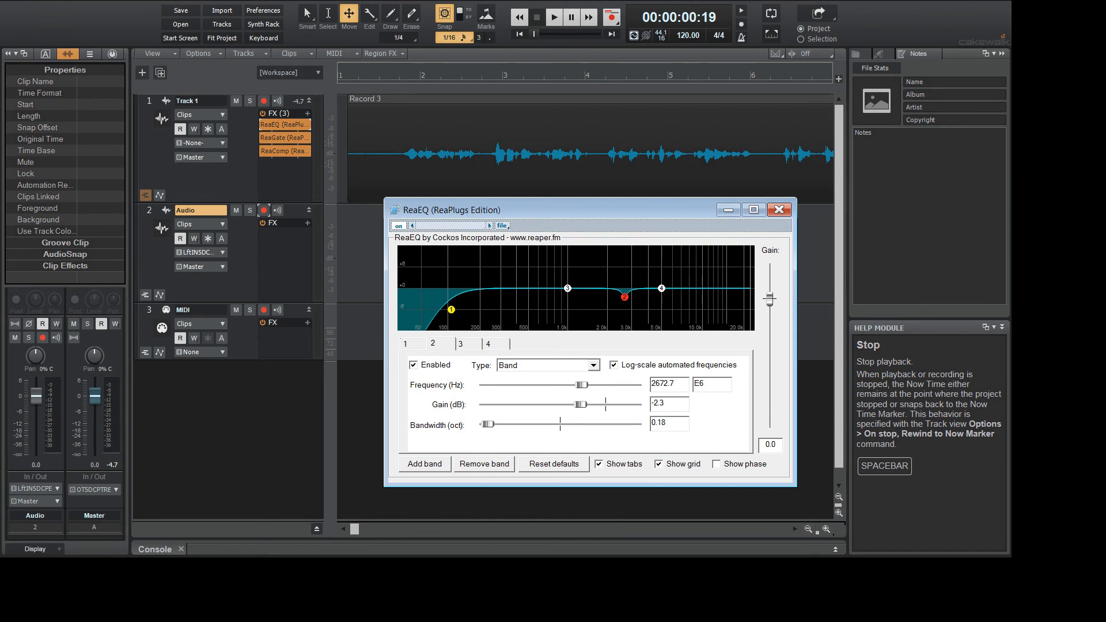
{"action": "left_click_drag", "start_coordinate": [488, 424], "coordinate": [492, 424]}
{"action": "left_click_drag", "start_coordinate": [580, 405], "coordinate": [584, 405]}
{"action": "left_click", "coordinate": [555, 16]}
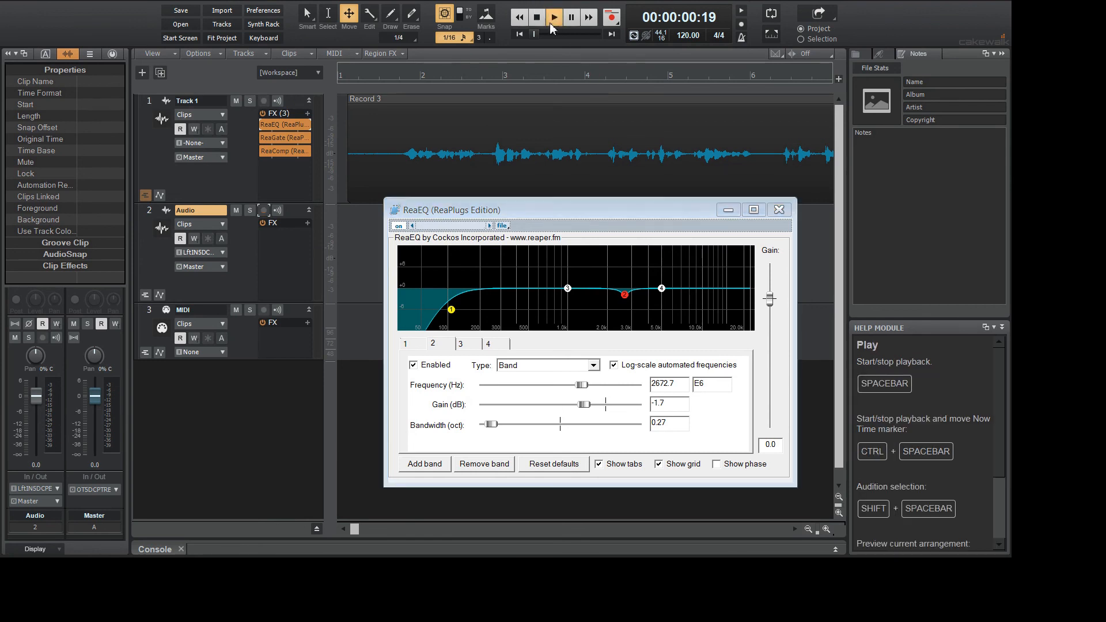
{"action": "left_click_drag", "start_coordinate": [584, 405], "coordinate": [580, 405]}
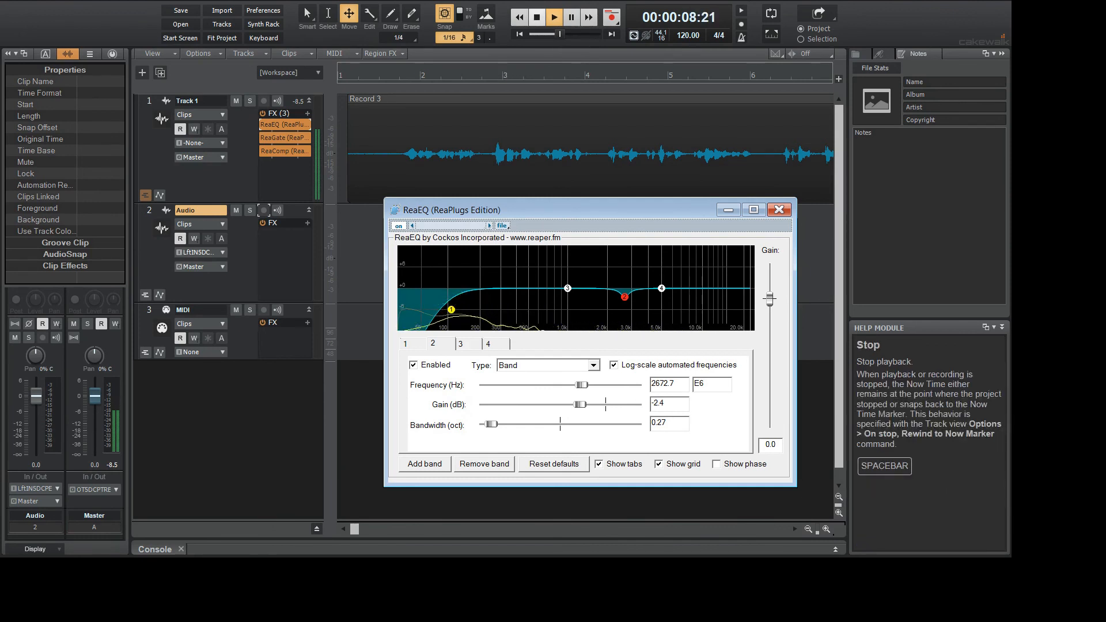
{"action": "left_click", "coordinate": [536, 17]}
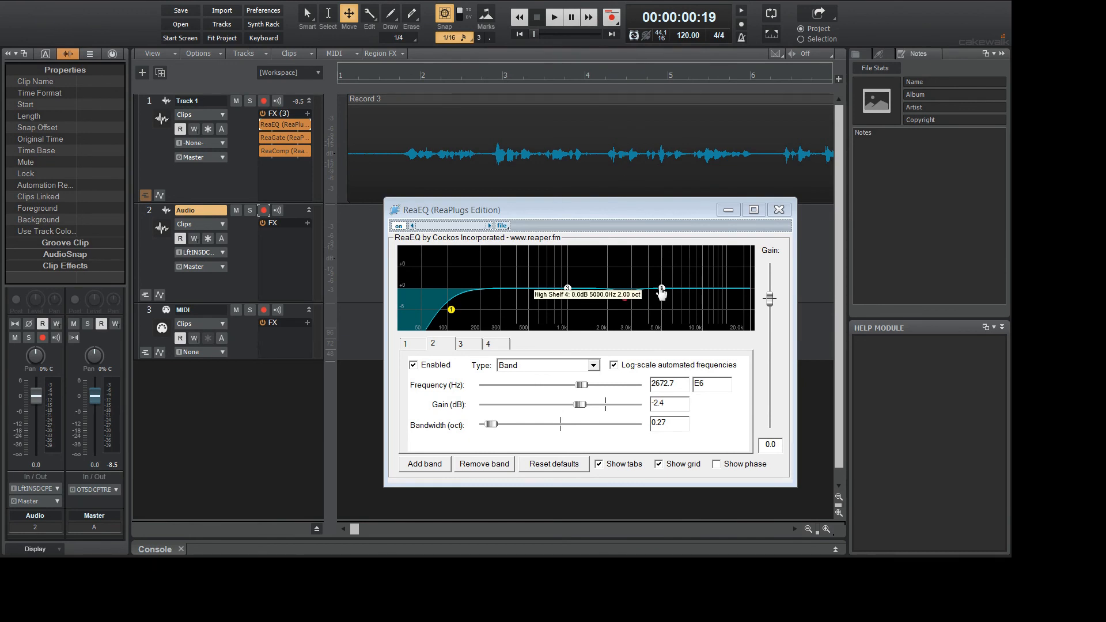
Keep band 4 as a High Shelf and raise it to about 4.4 dB at 5957.8 Hz.
{"action": "left_click", "coordinate": [661, 288]}
{"action": "left_click", "coordinate": [592, 365]}
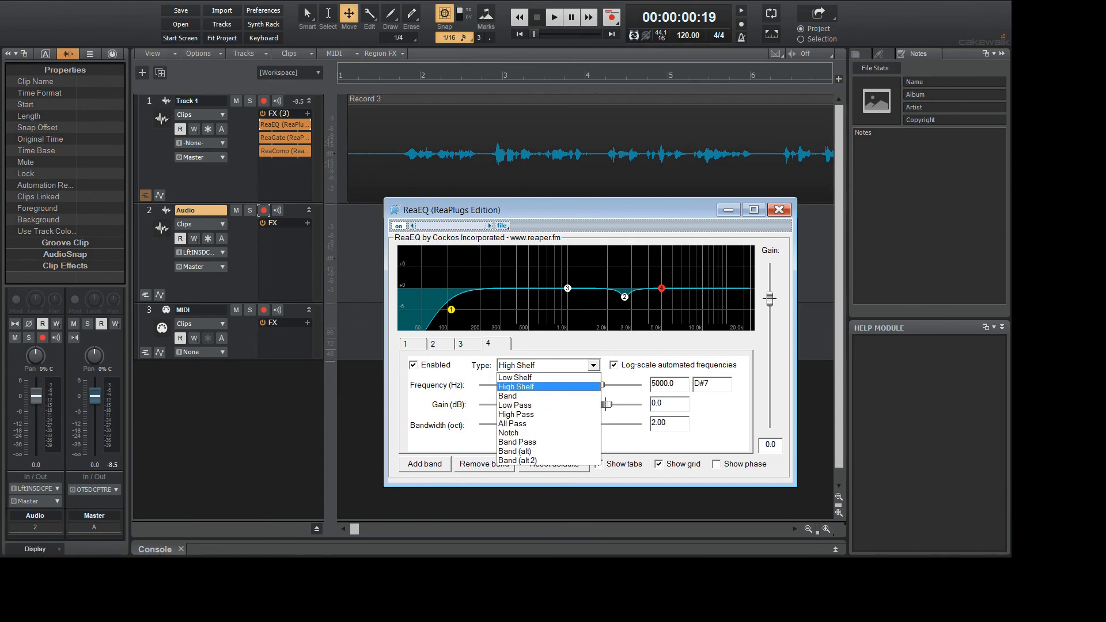
{"action": "left_click", "coordinate": [508, 387]}
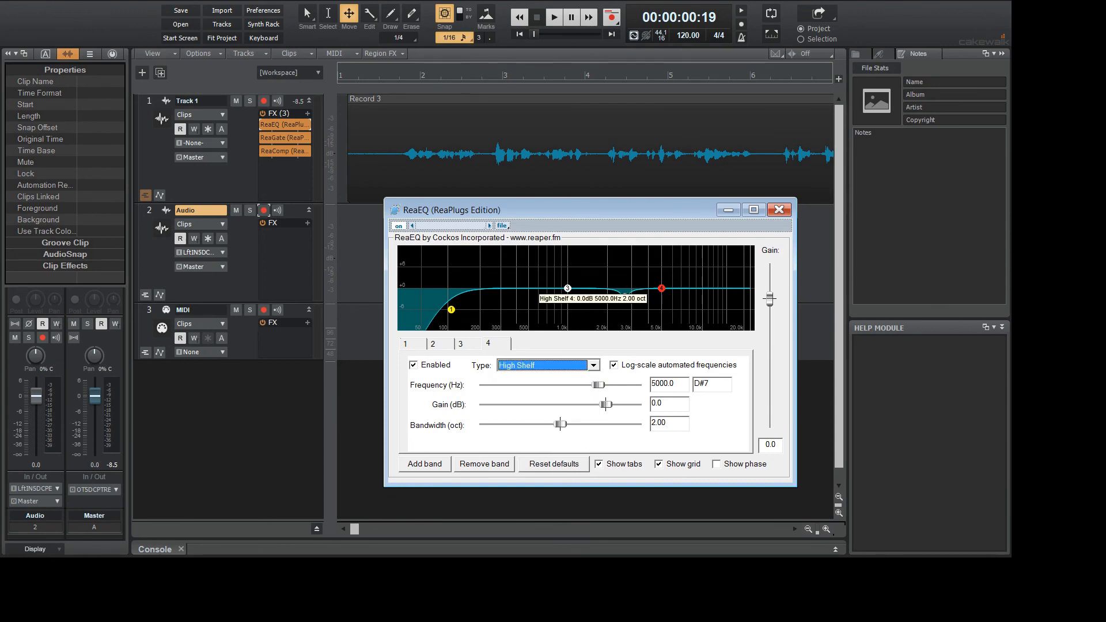
{"action": "left_click_drag", "start_coordinate": [661, 288], "coordinate": [672, 273]}
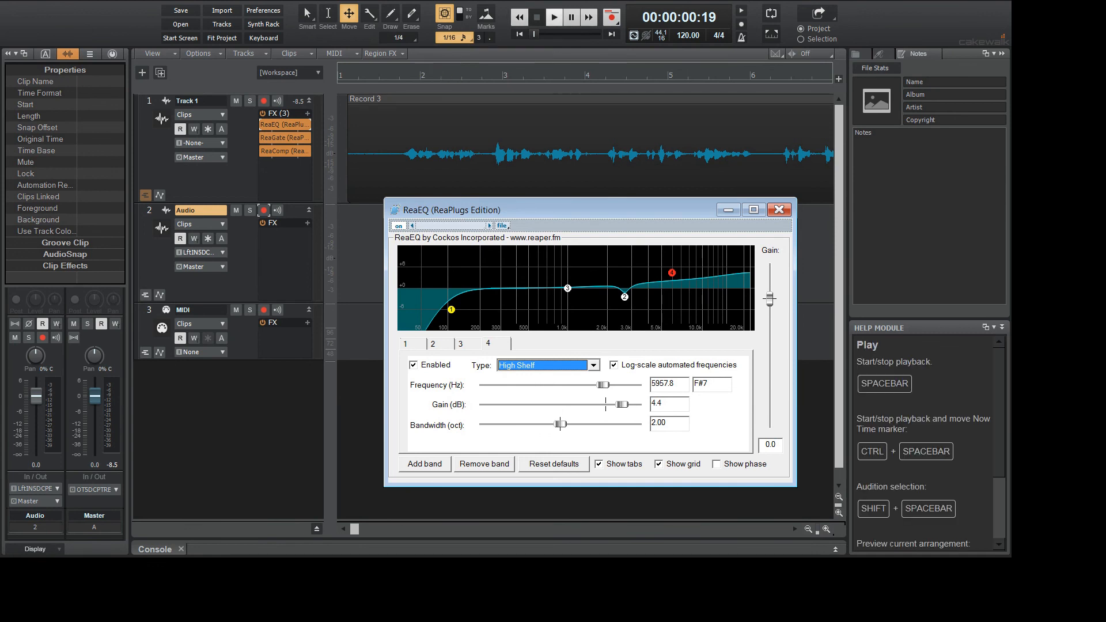
Compare the sound with the band 4 high shelf disabled and enabled during playback, leave it disabled, and stop the playback.
{"action": "left_click", "coordinate": [554, 17]}
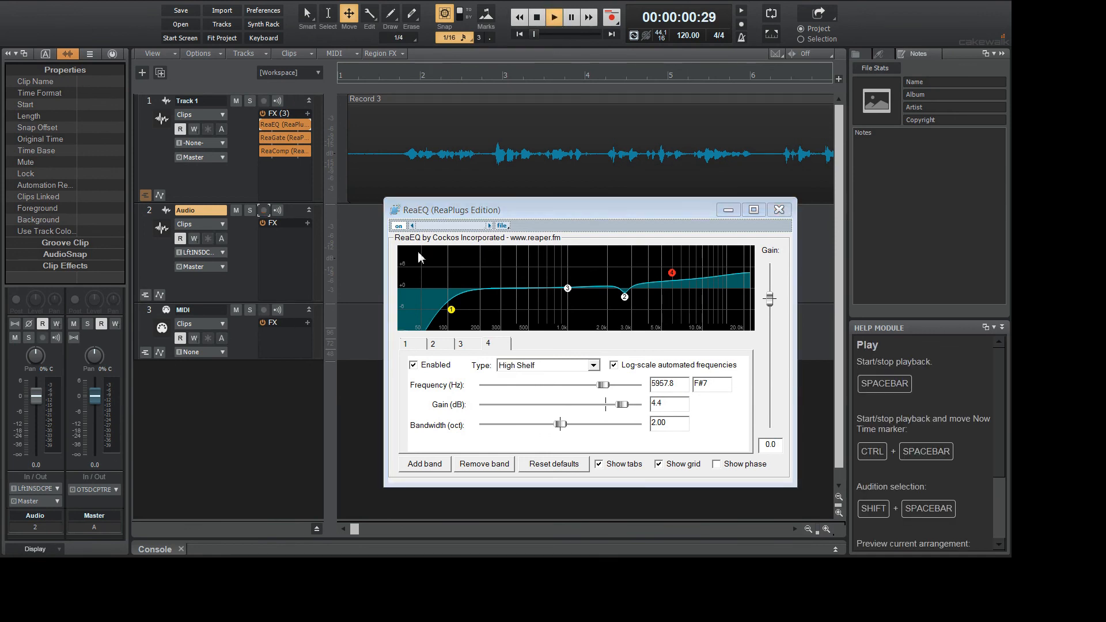
{"action": "left_click", "coordinate": [414, 366]}
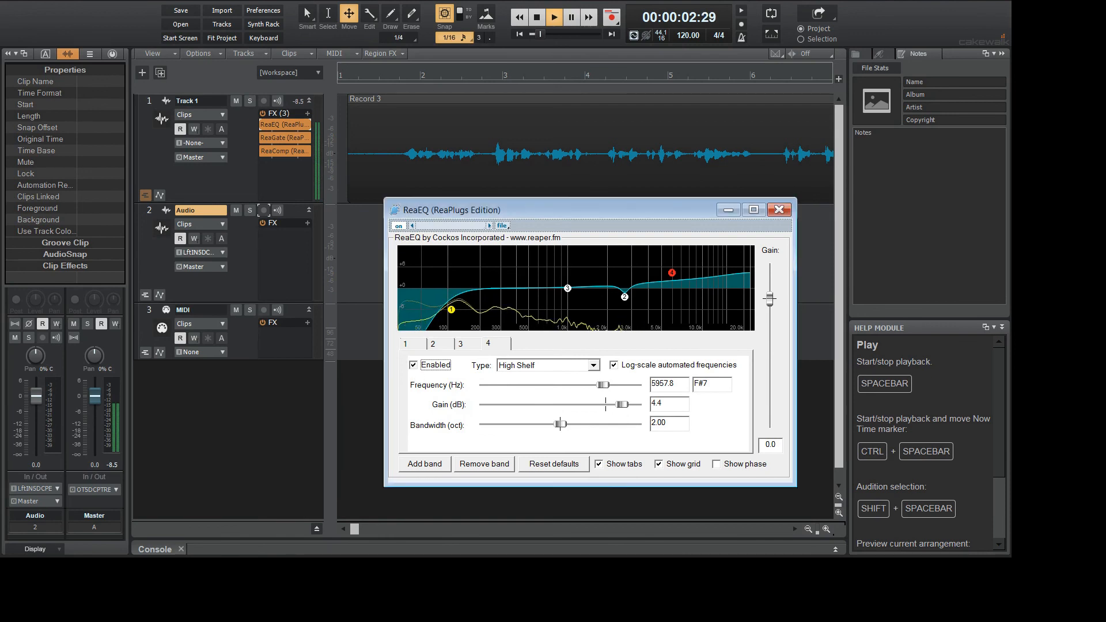
{"action": "left_click", "coordinate": [414, 365]}
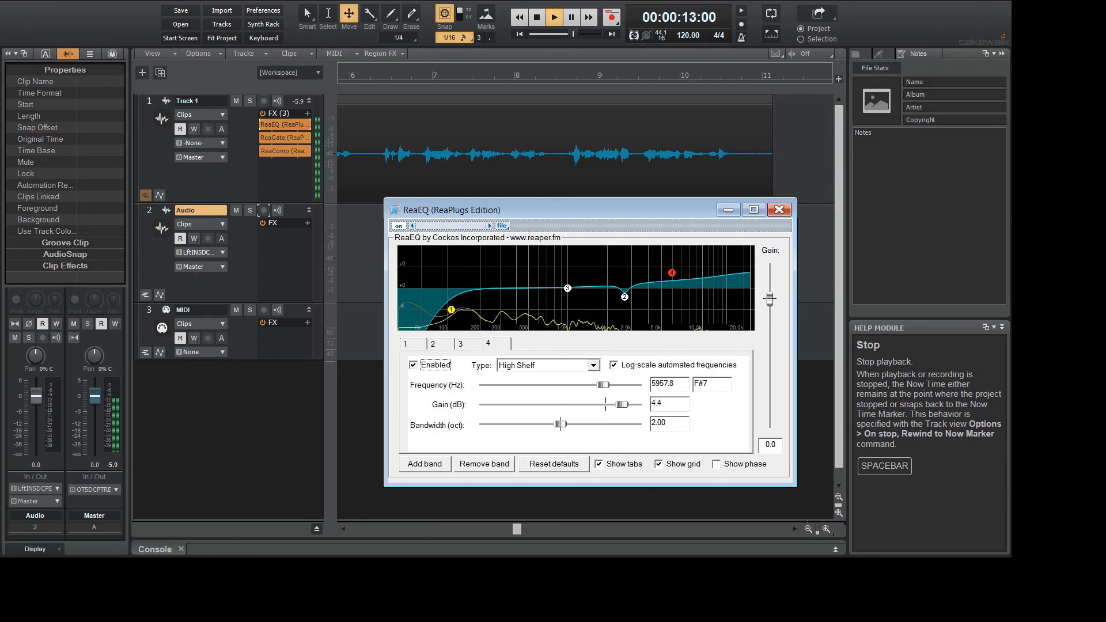
{"action": "key", "text": "space"}
{"action": "key", "text": "space"}
{"action": "key", "text": "space"}
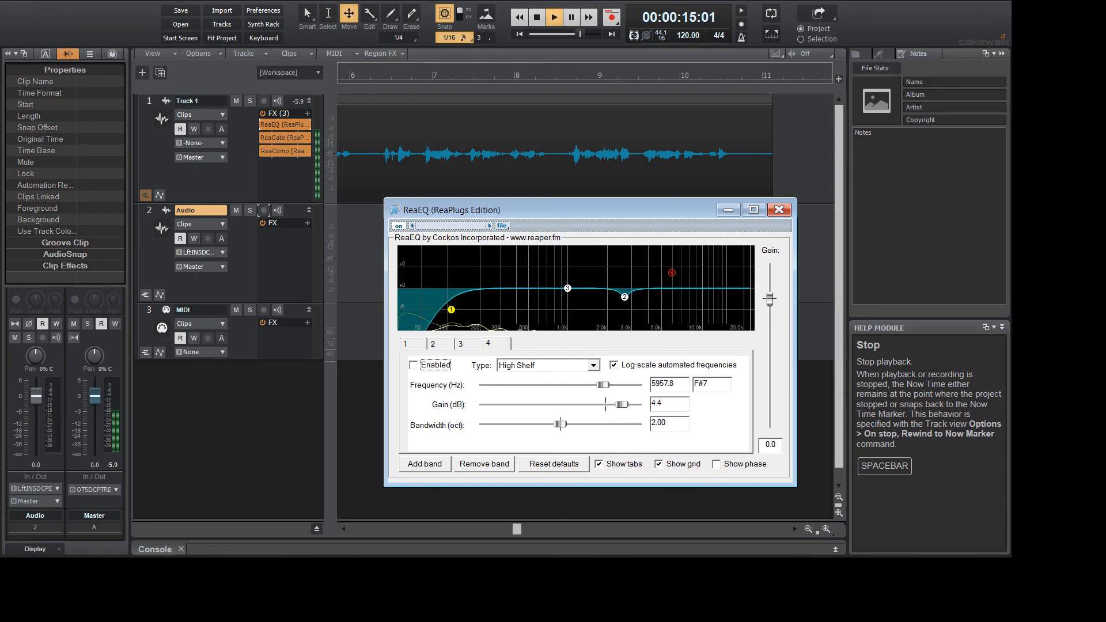
{"action": "left_click", "coordinate": [541, 19]}
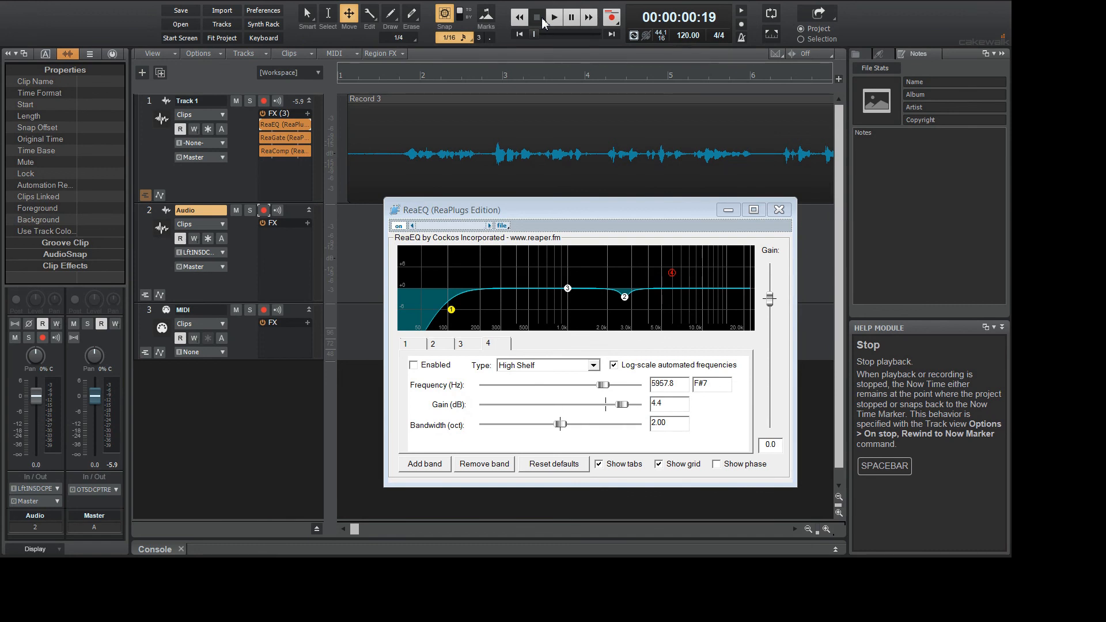
Disable band 3 and bring up the settings of band 2.
{"action": "left_click", "coordinate": [460, 344]}
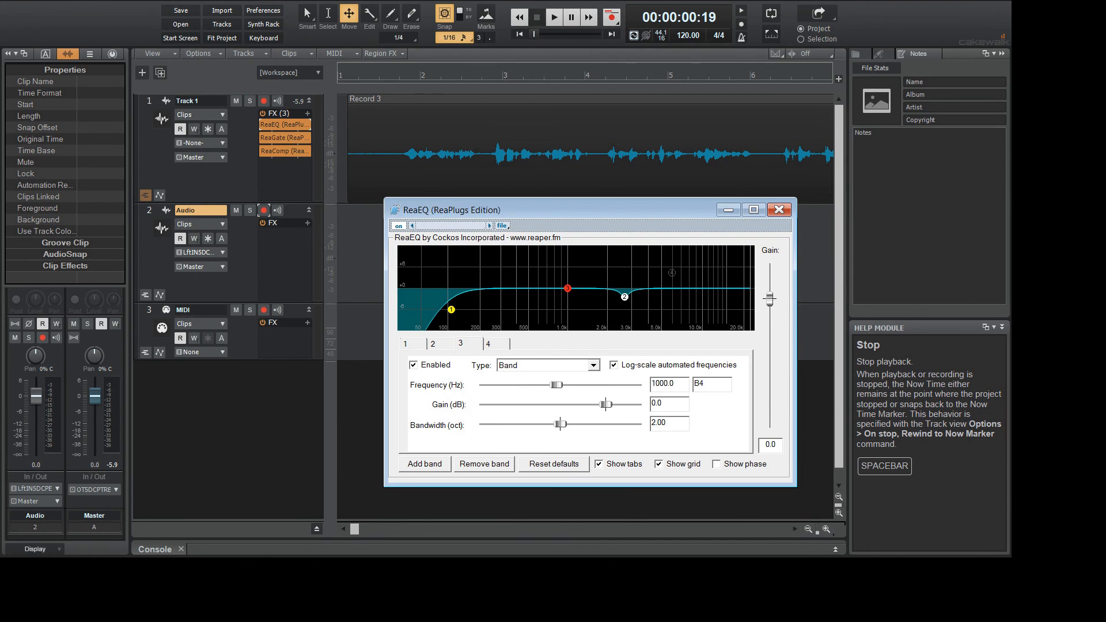
{"action": "left_click", "coordinate": [414, 365]}
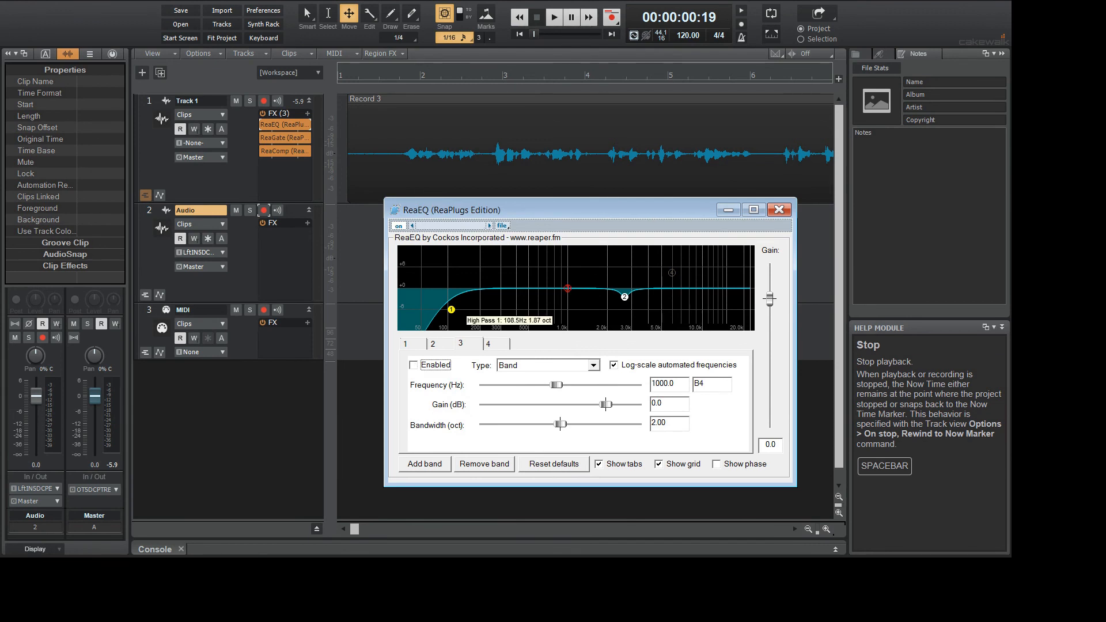
{"action": "left_click", "coordinate": [433, 343]}
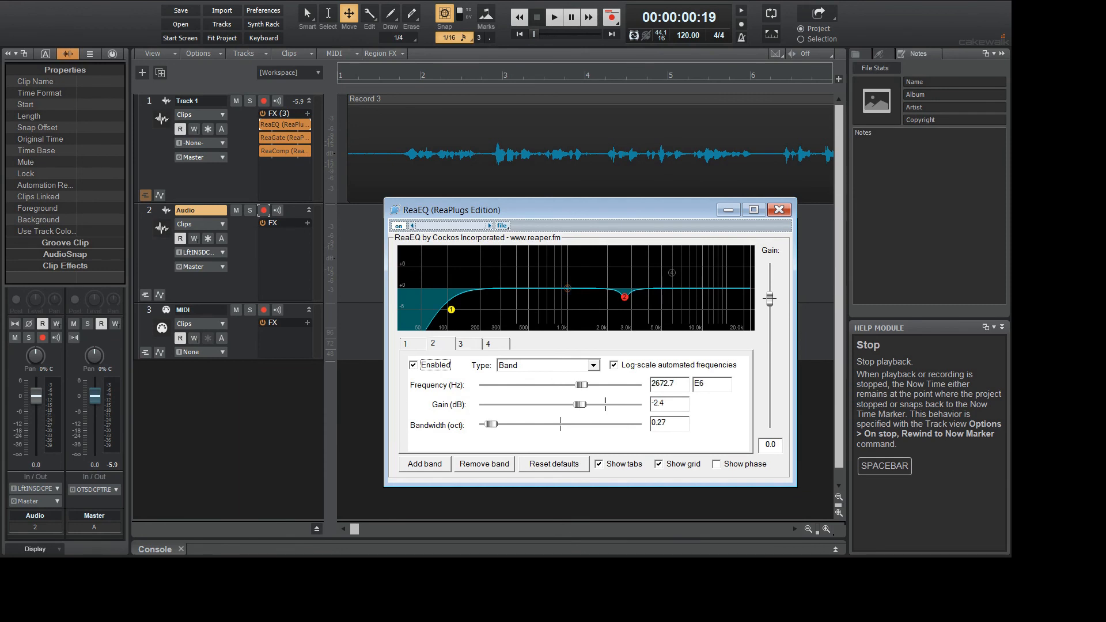
{"action": "mouse_move", "coordinate": [625, 298]}
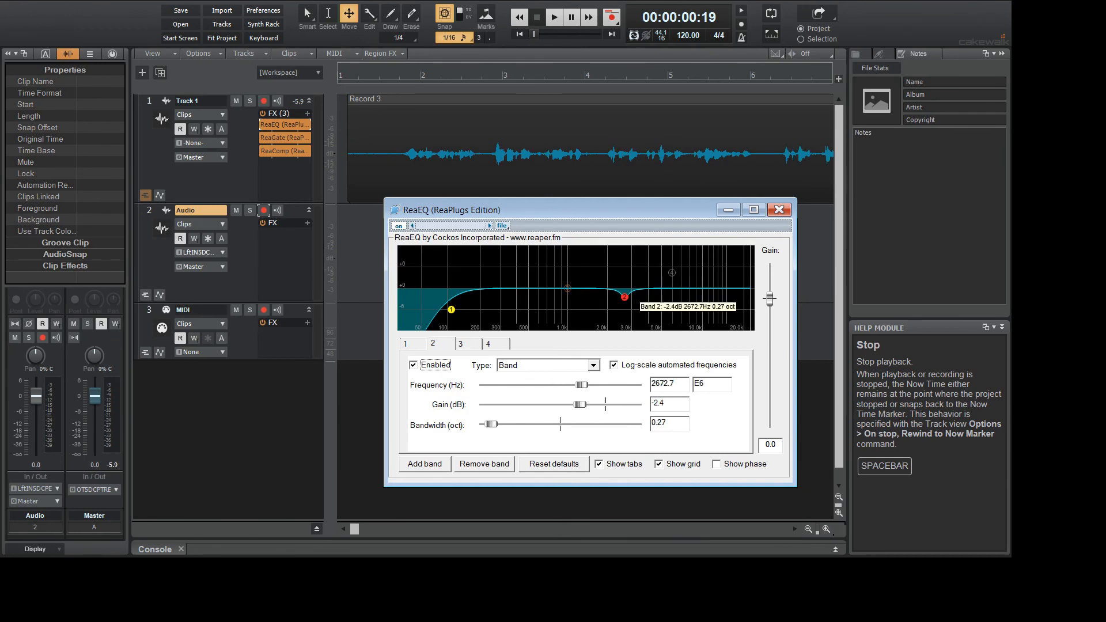